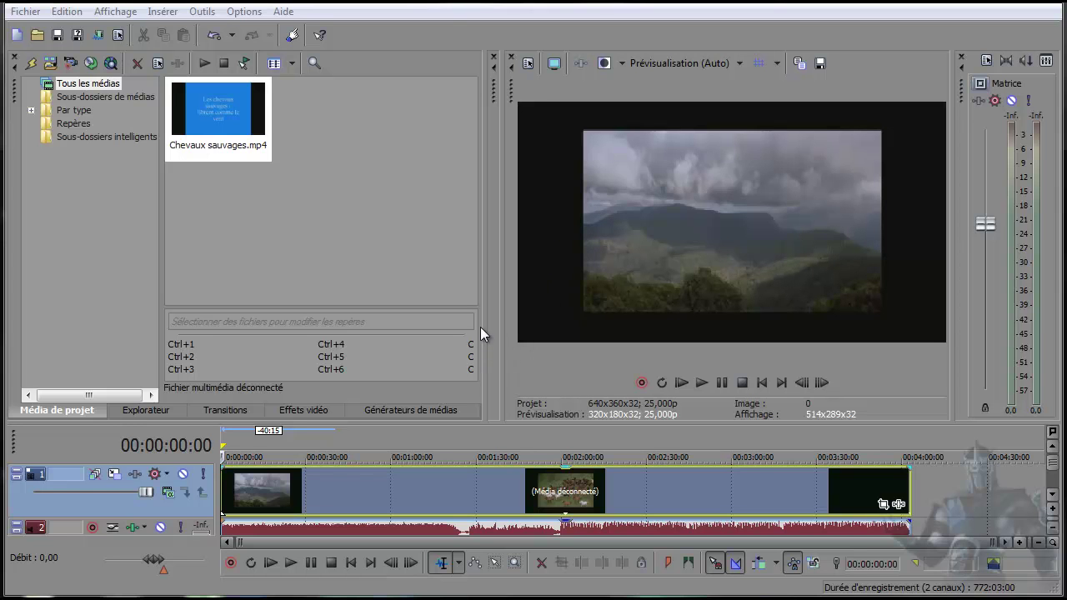
Narrow the project media and trimmer areas to enlarge the video preview.
left_click_drag(480, 332, 323, 312)
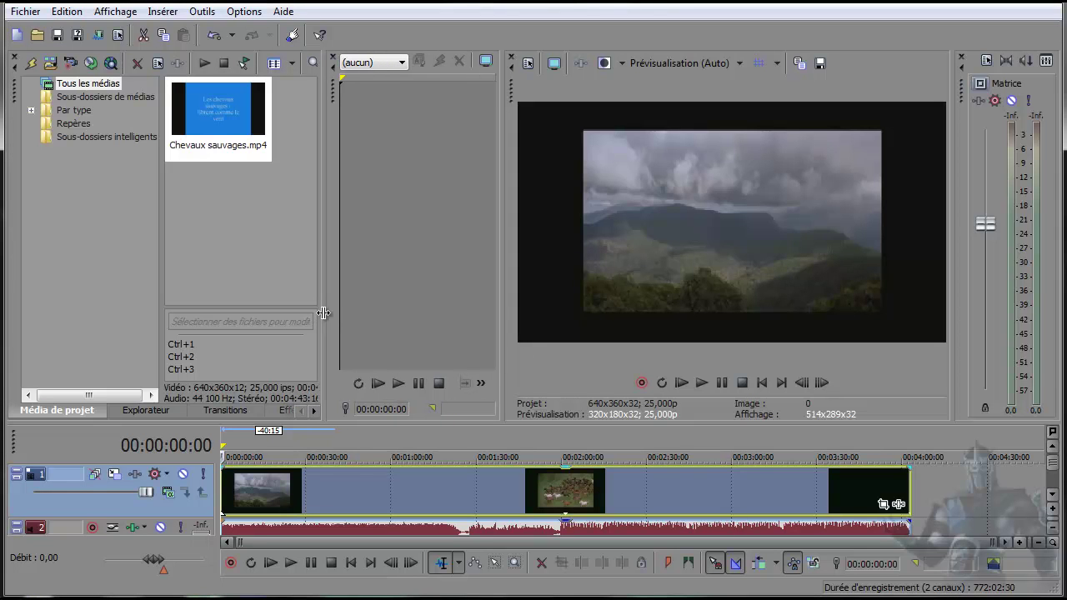
left_click_drag(500, 269, 352, 268)
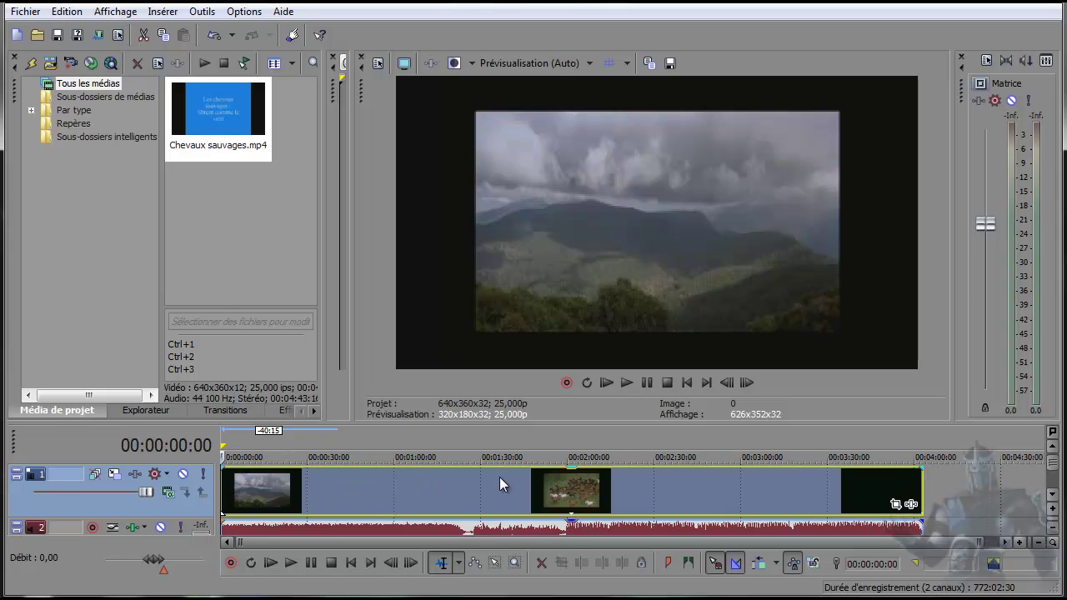
Delete audio track 2 from the project, keeping only the video track.
left_click(1052, 484)
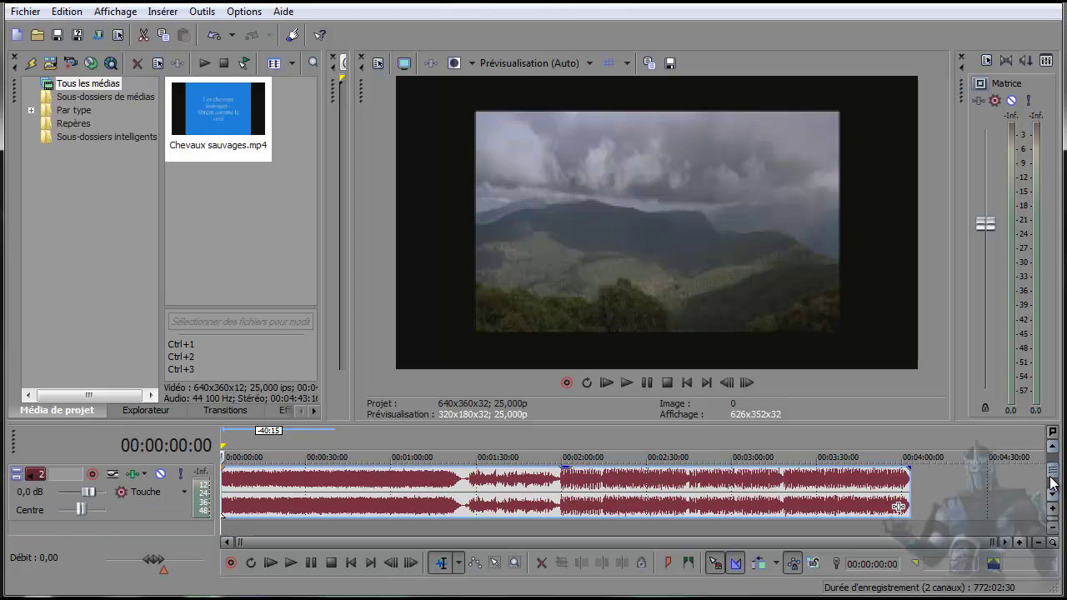
left_click(167, 510)
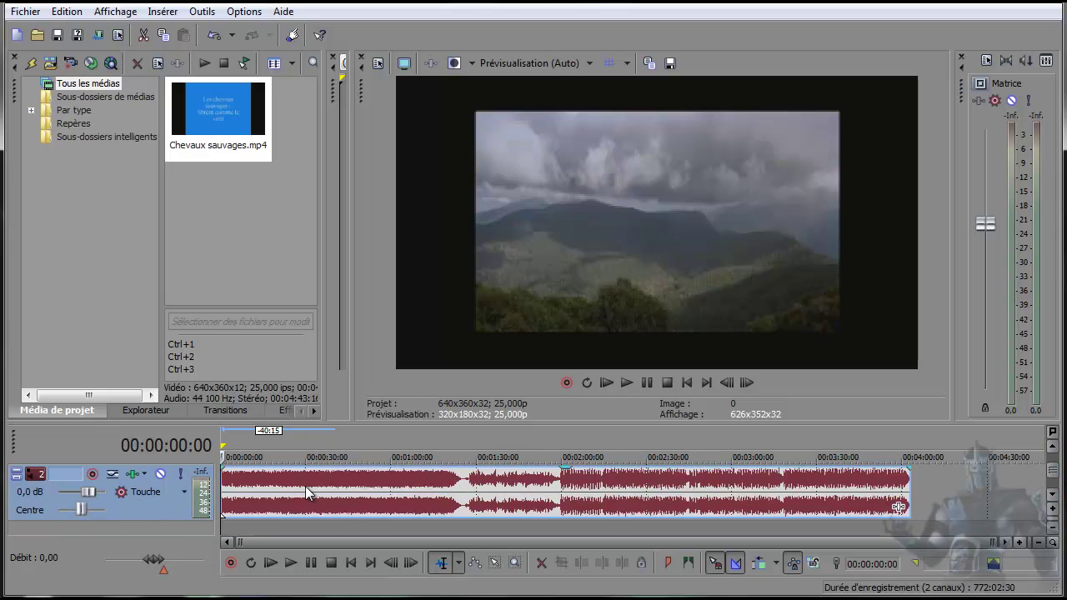
right_click(162, 516)
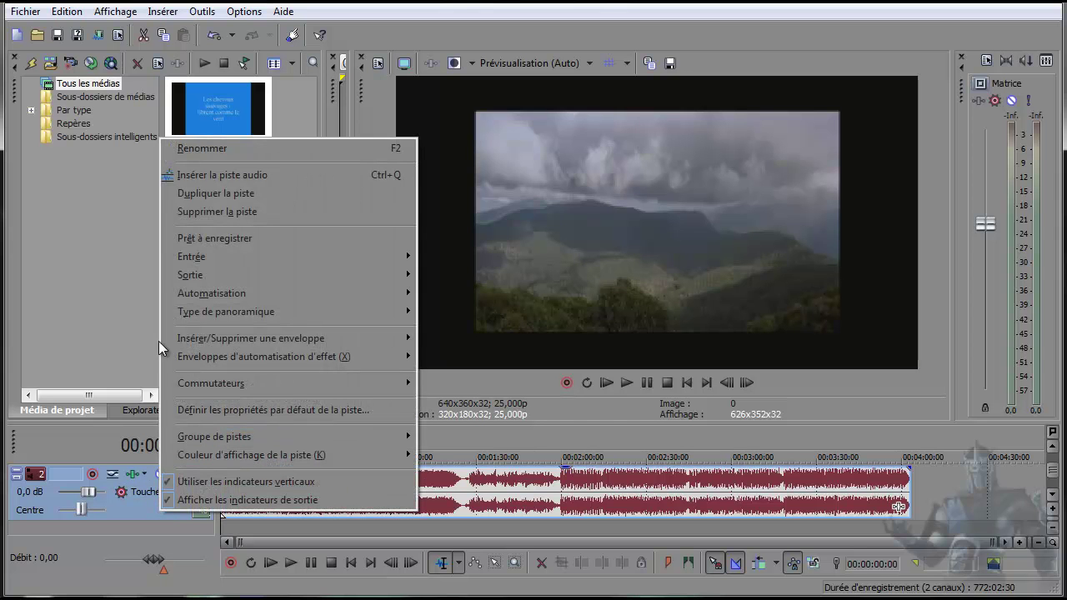
left_click(209, 212)
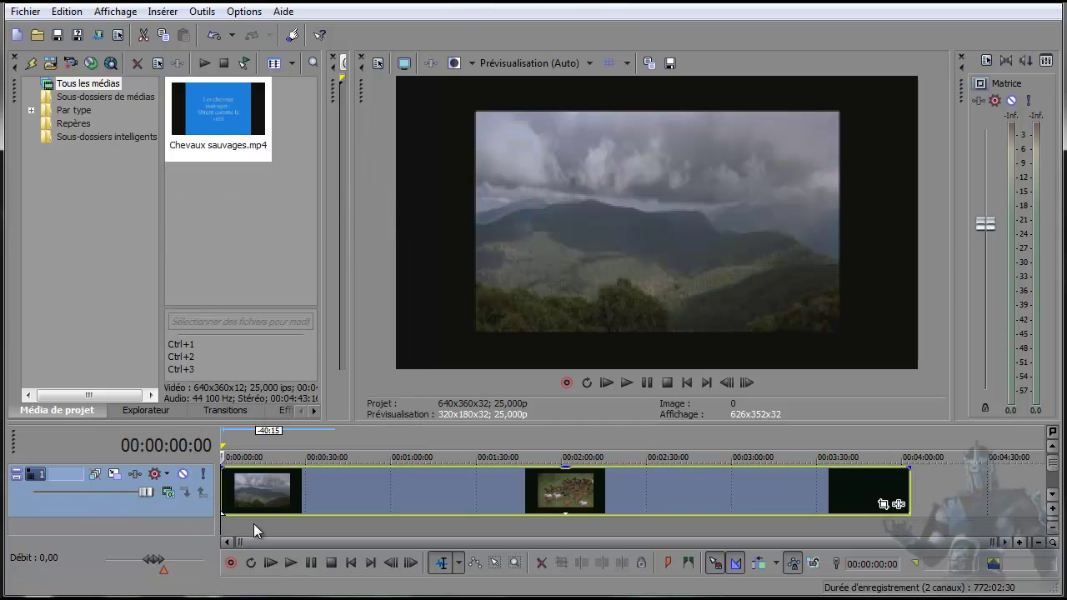
Split the video event at 00:00:30:06 and move its second part away to about 00:04:20 on the track.
left_click(306, 521)
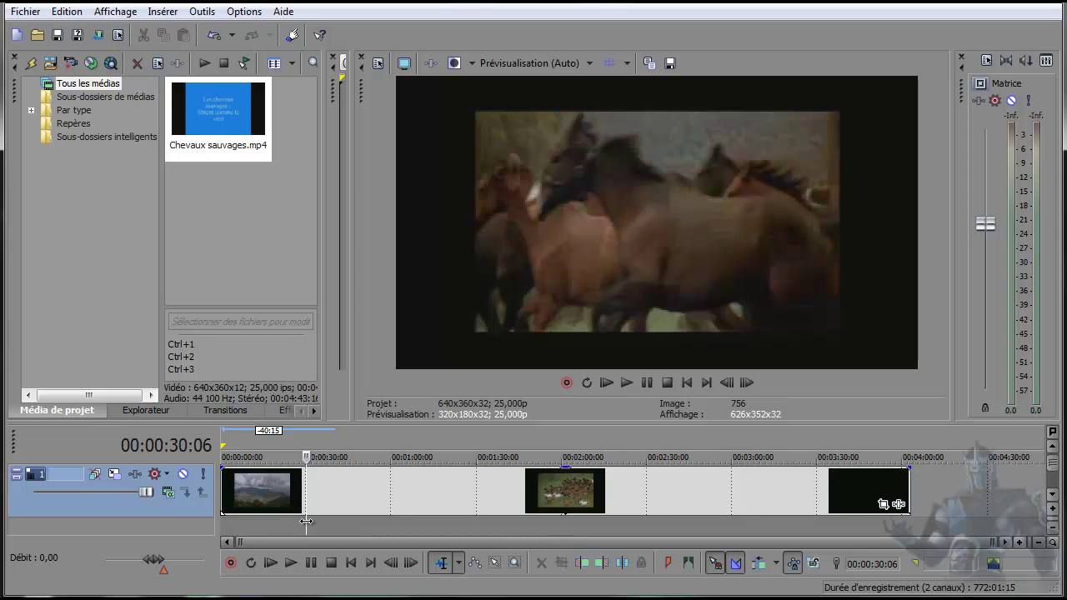
key("ctrl+v")
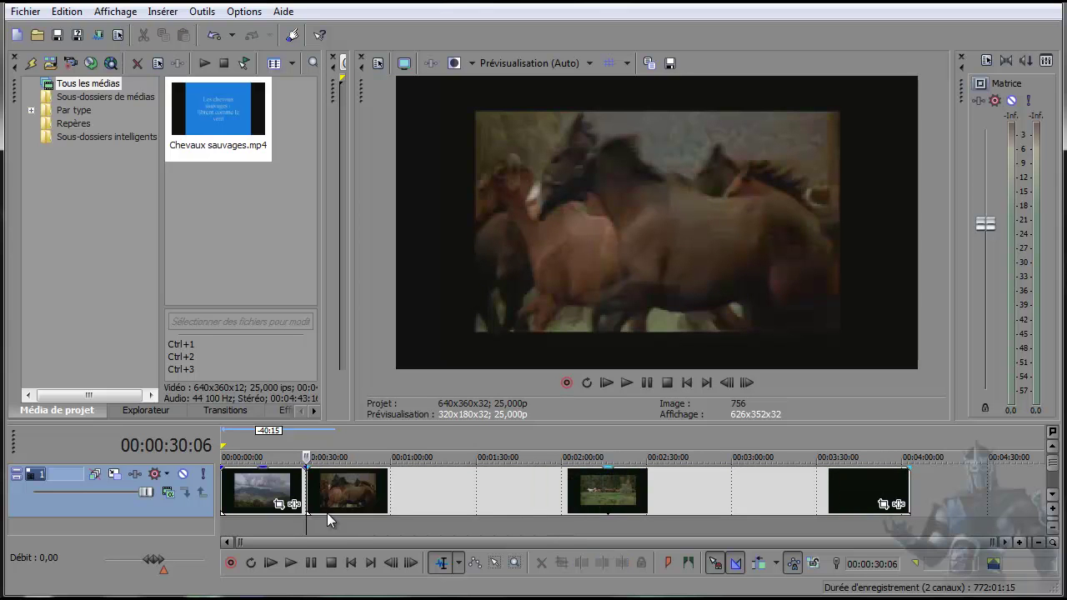
left_click_drag(331, 493, 957, 492)
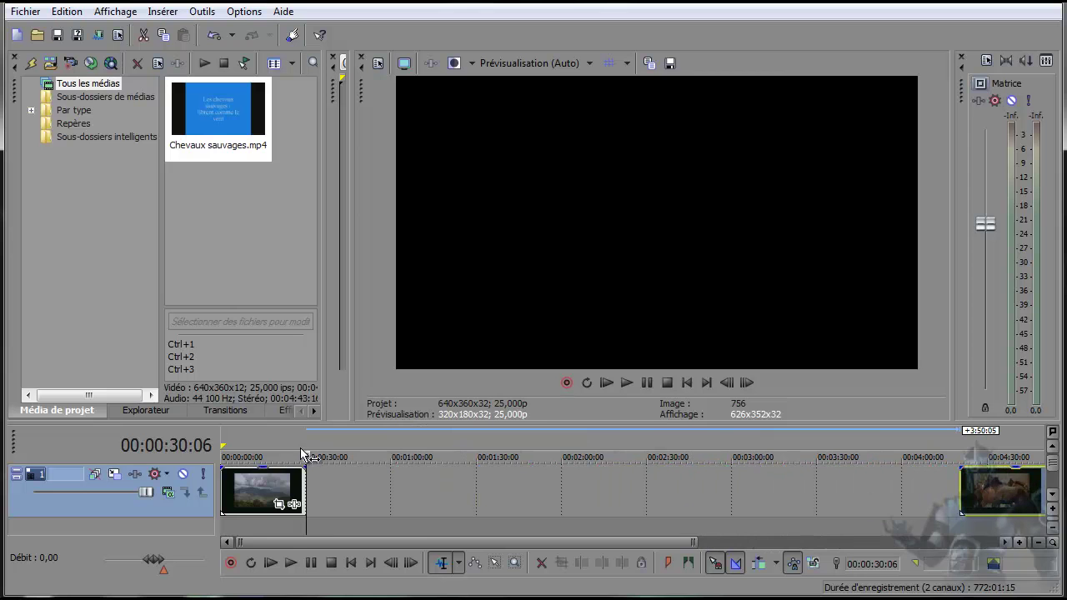
Examine frames at several points within the first half of the opening clip.
left_click(260, 522)
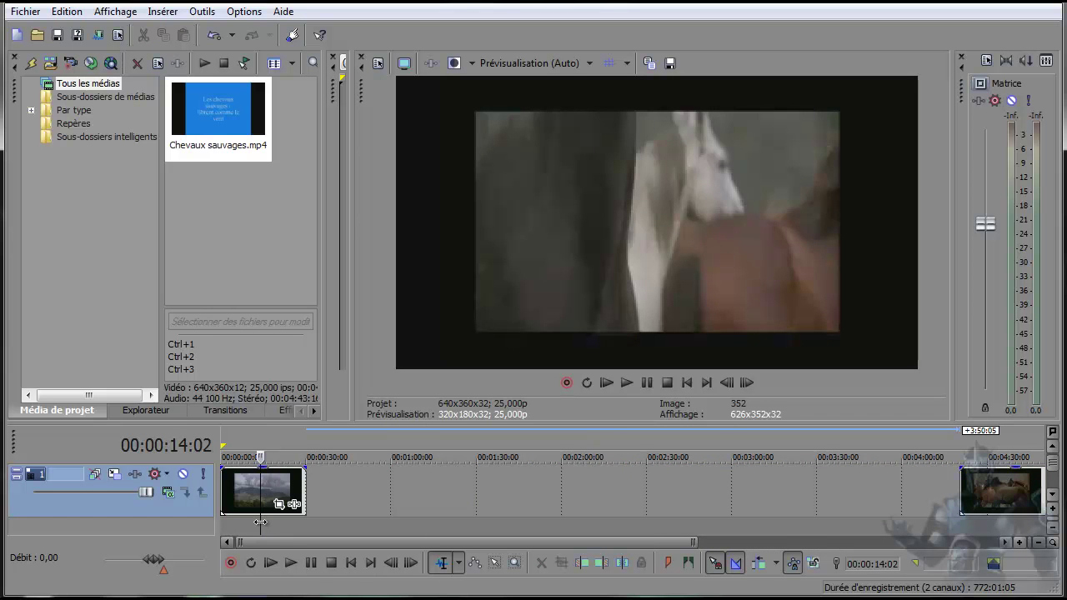
left_click(250, 522)
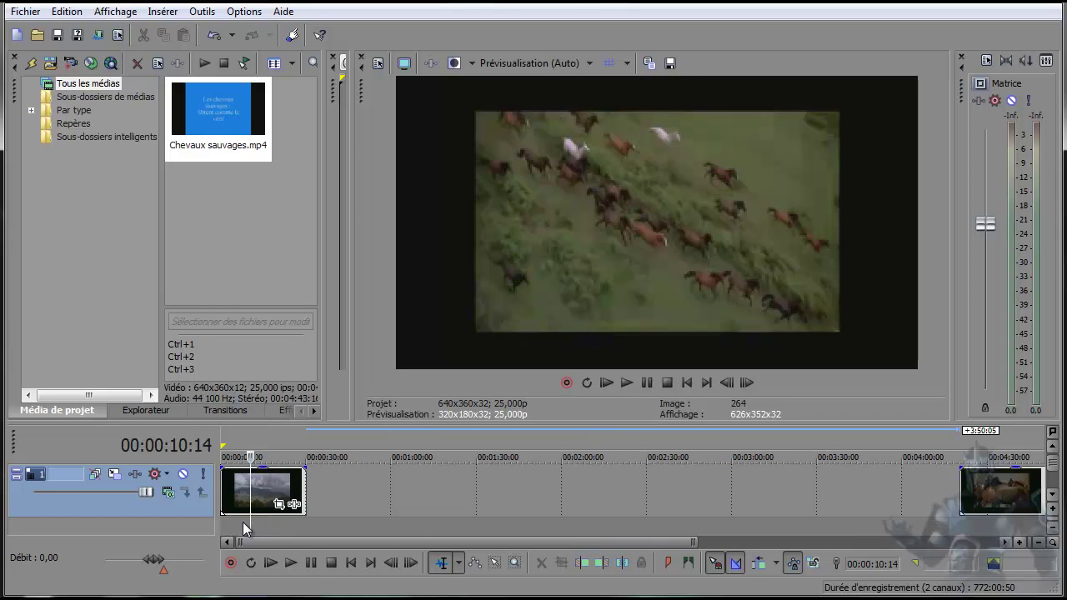
left_click(242, 522)
left_click(235, 521)
left_click(245, 521)
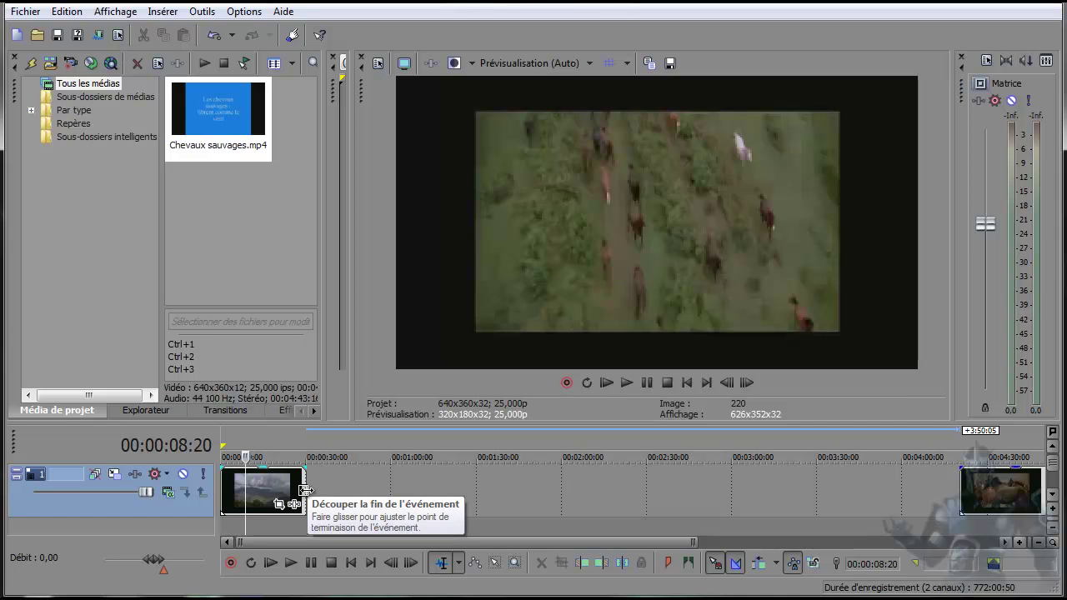
Time-stretch the opening clip's end to about 00:02:00 and play the slowed footage from the start.
key("ctrl")
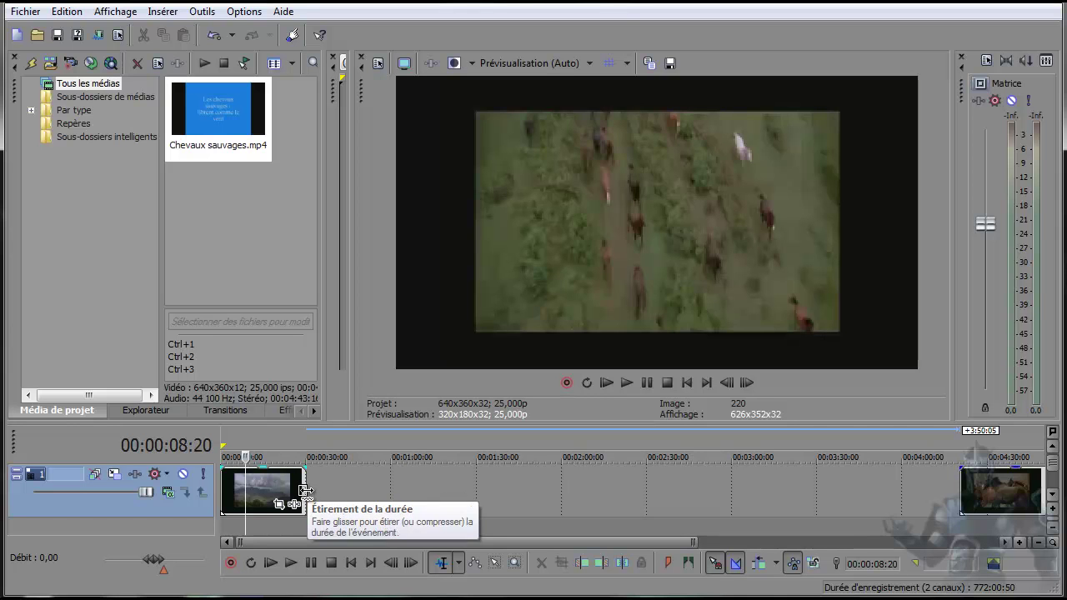
key("ctrl")
left_click_drag(305, 490, 563, 491)
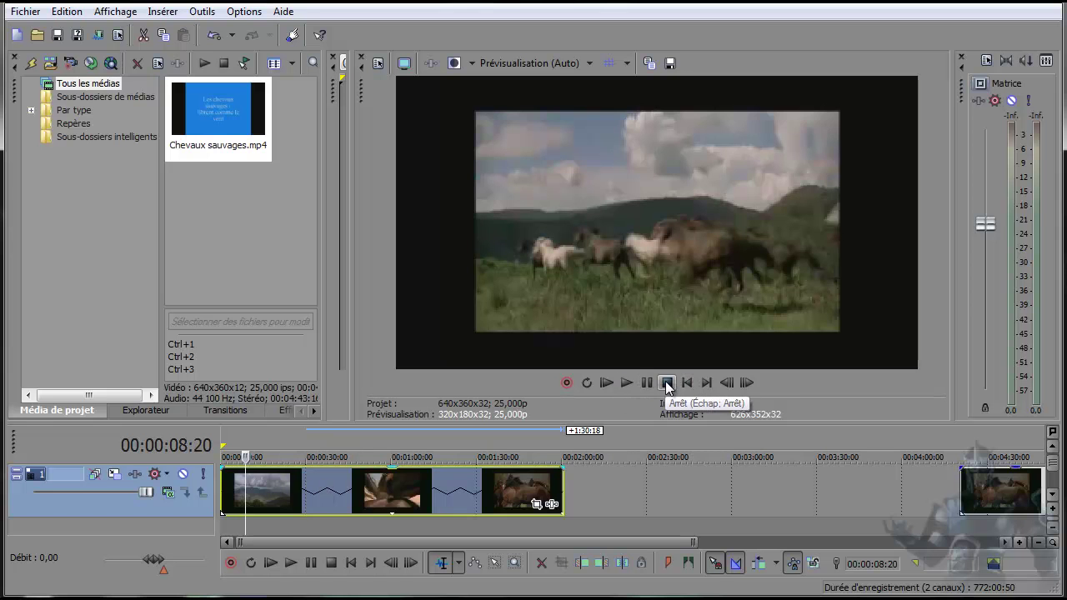
left_click(688, 383)
left_click(628, 383)
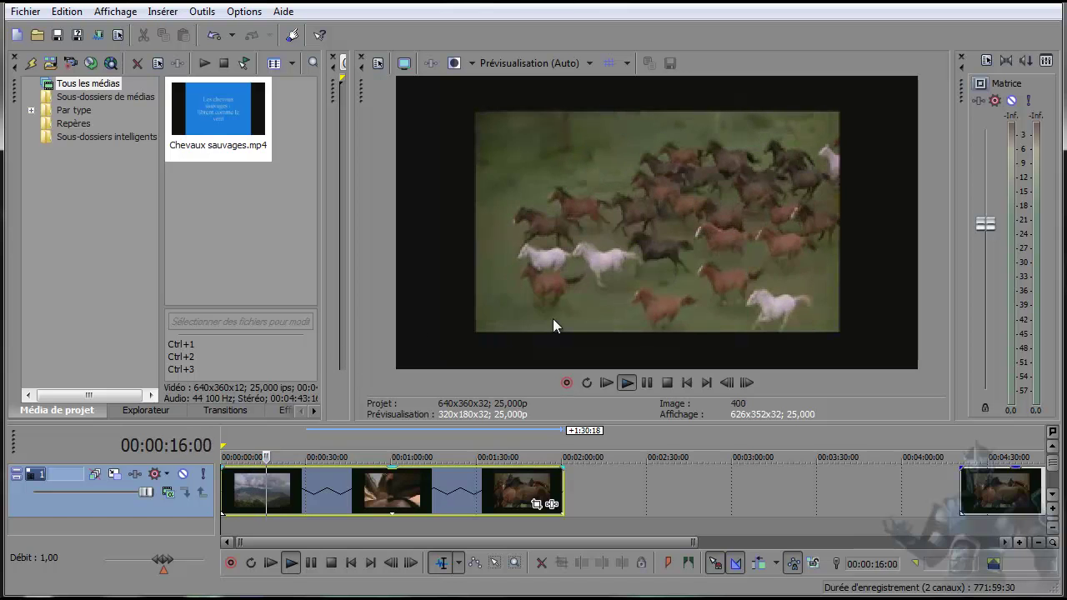
left_click(667, 383)
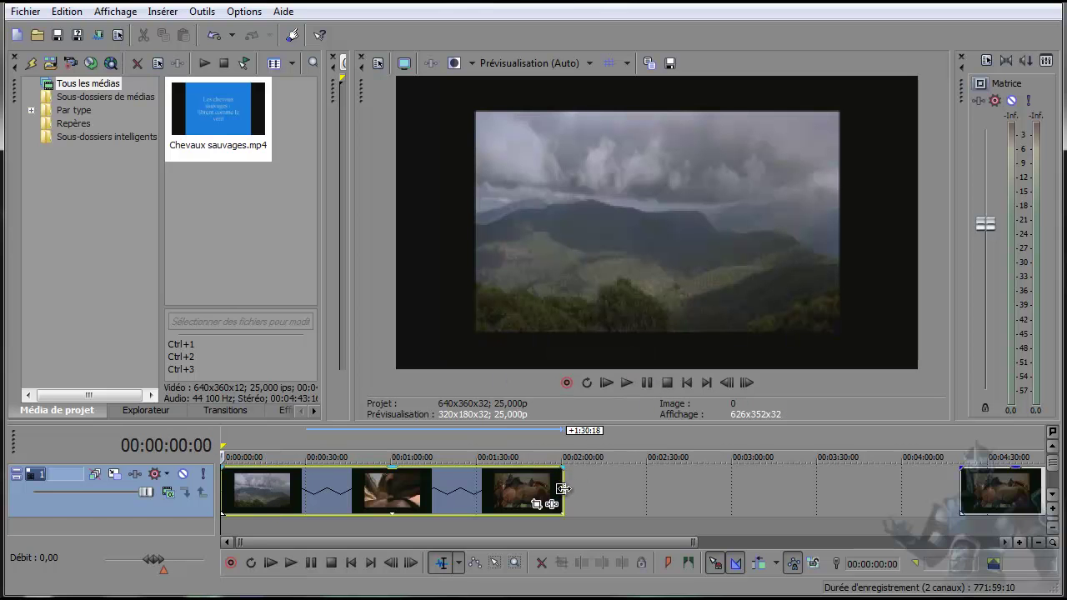
Try shortening the stretched clip, undo the duration changes, and play the clip at its original speed.
left_click_drag(559, 489, 370, 491)
left_click(65, 11)
left_click(71, 31)
left_click(65, 12)
left_click(72, 44)
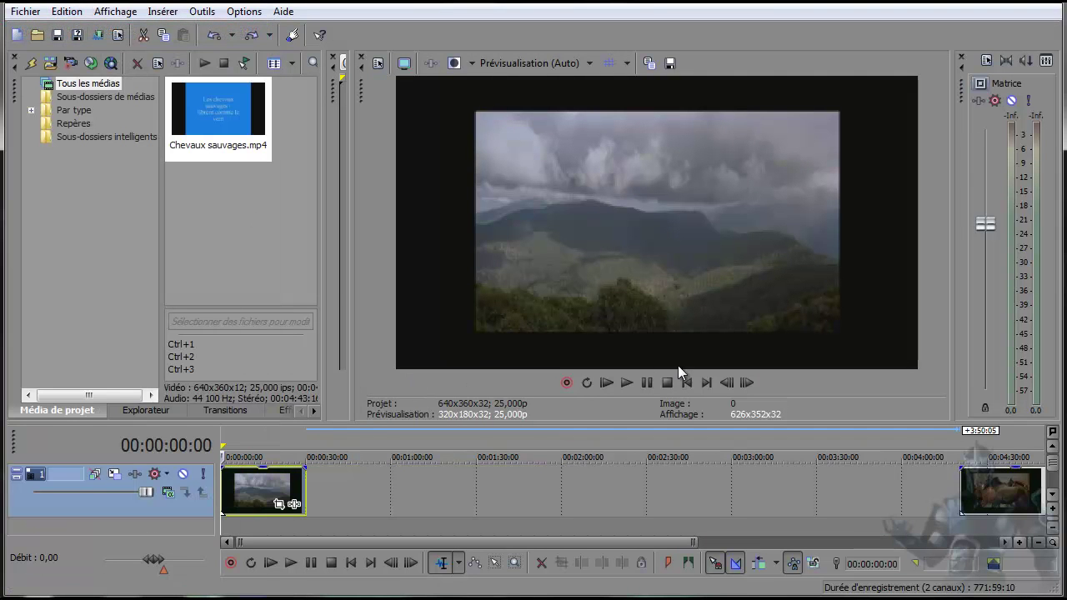
left_click(626, 383)
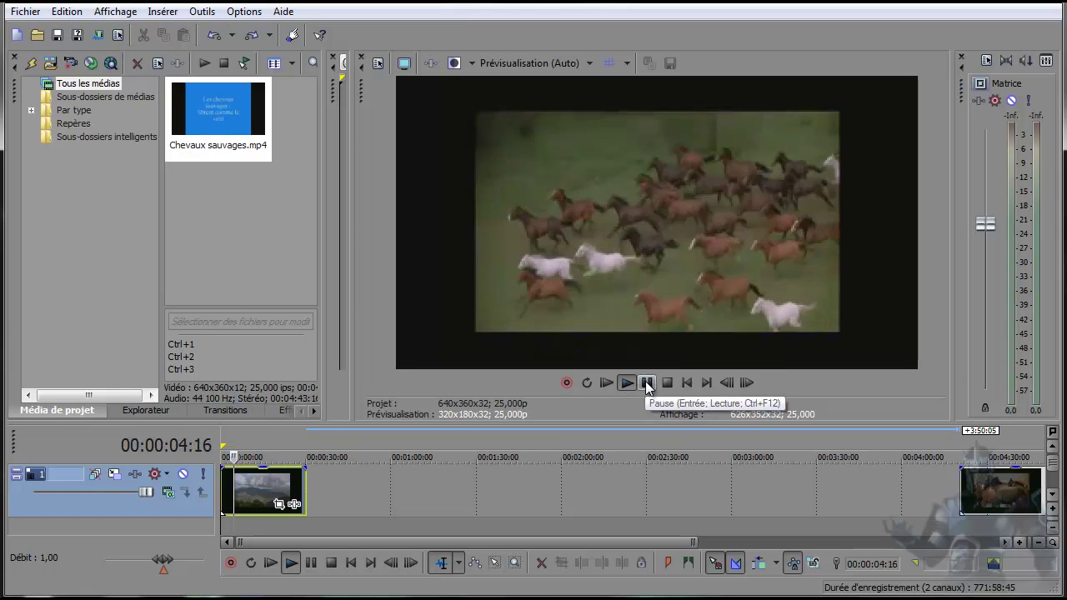
left_click(647, 383)
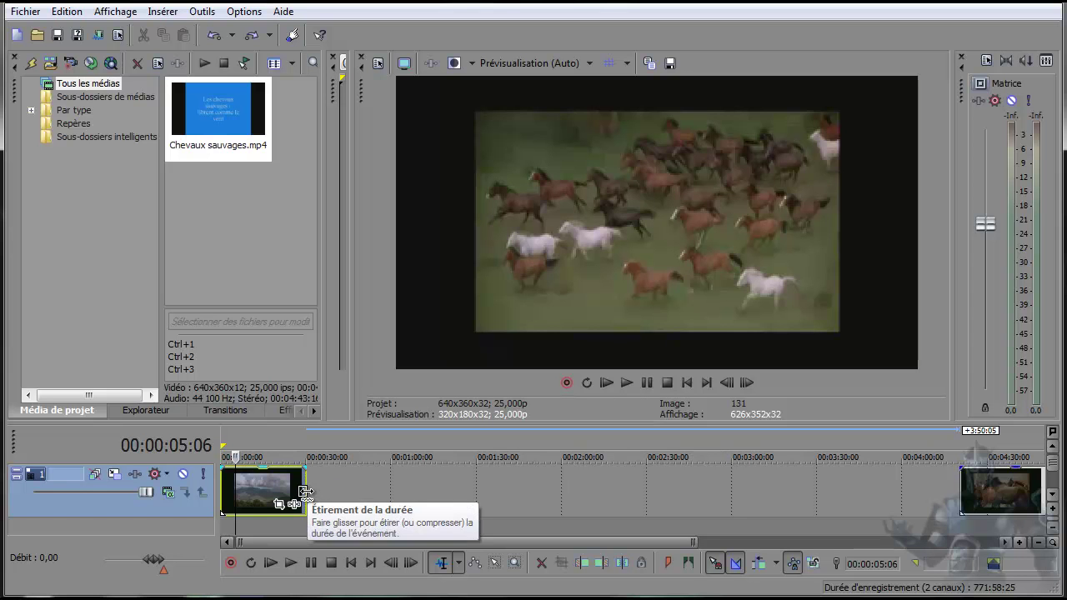
Time-compress the opening clip's end to about 00:00:08 and play the accelerated footage from the start.
left_click_drag(305, 492, 242, 492)
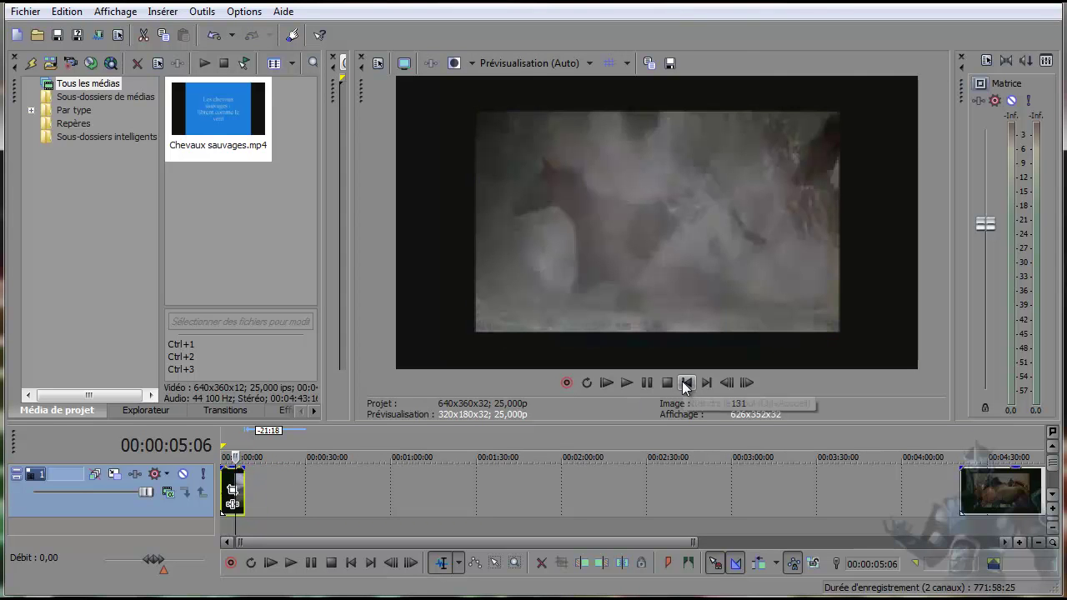
left_click(687, 382)
left_click(625, 383)
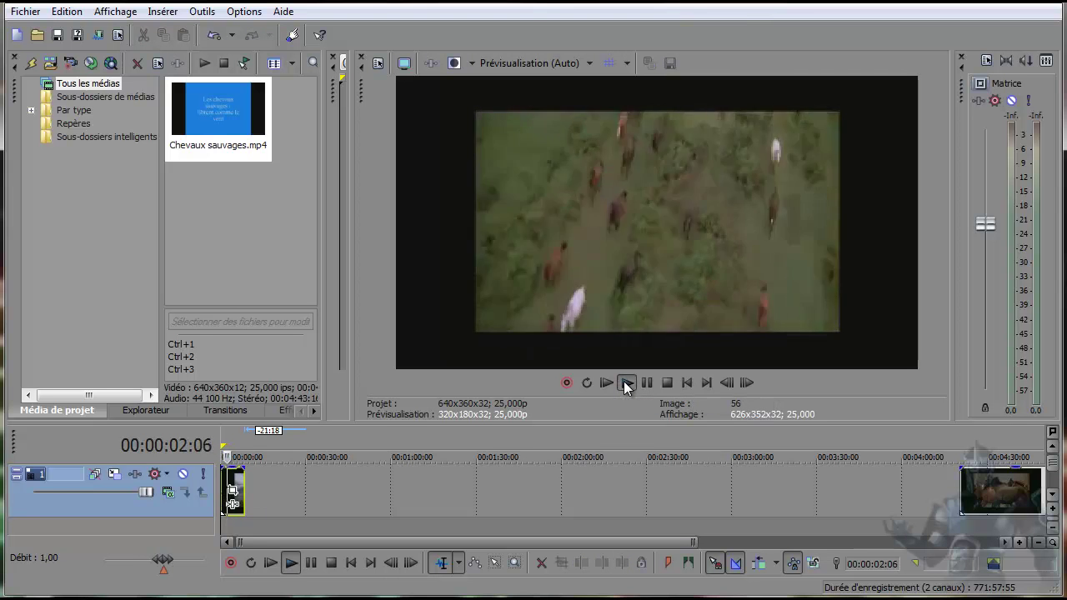
left_click(667, 383)
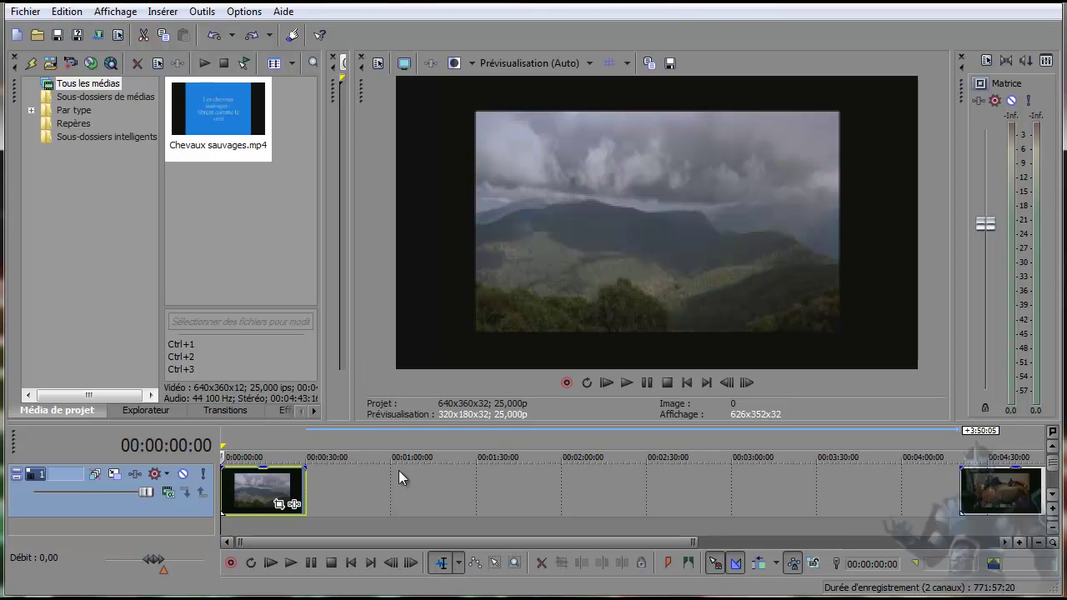
Insert a Rapidité envelope on the opening video clip.
scroll(305, 502, "up", 5)
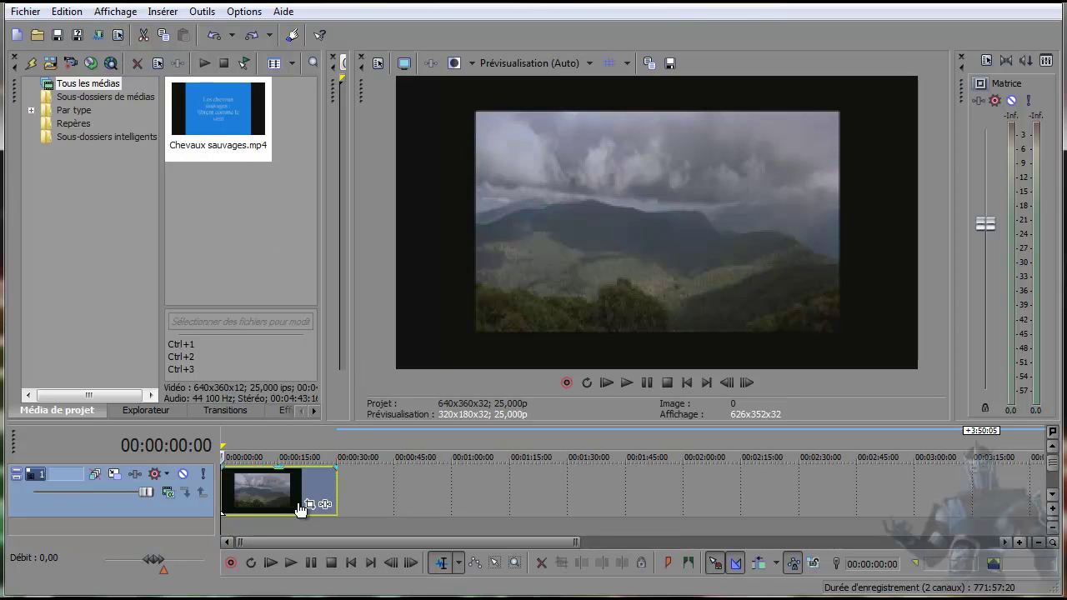
scroll(377, 494, "up", 2)
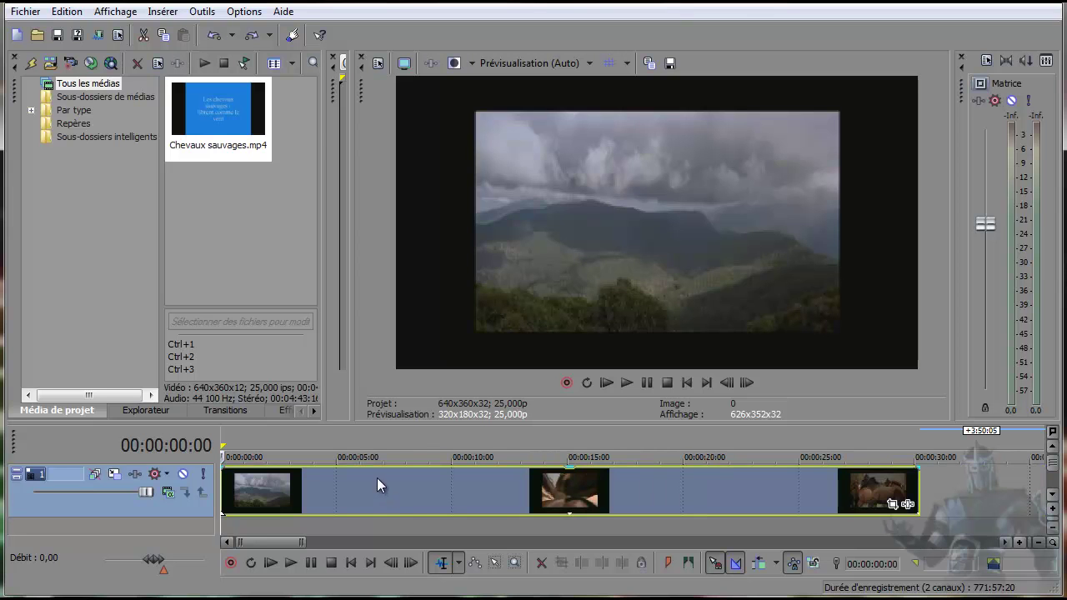
right_click(334, 483)
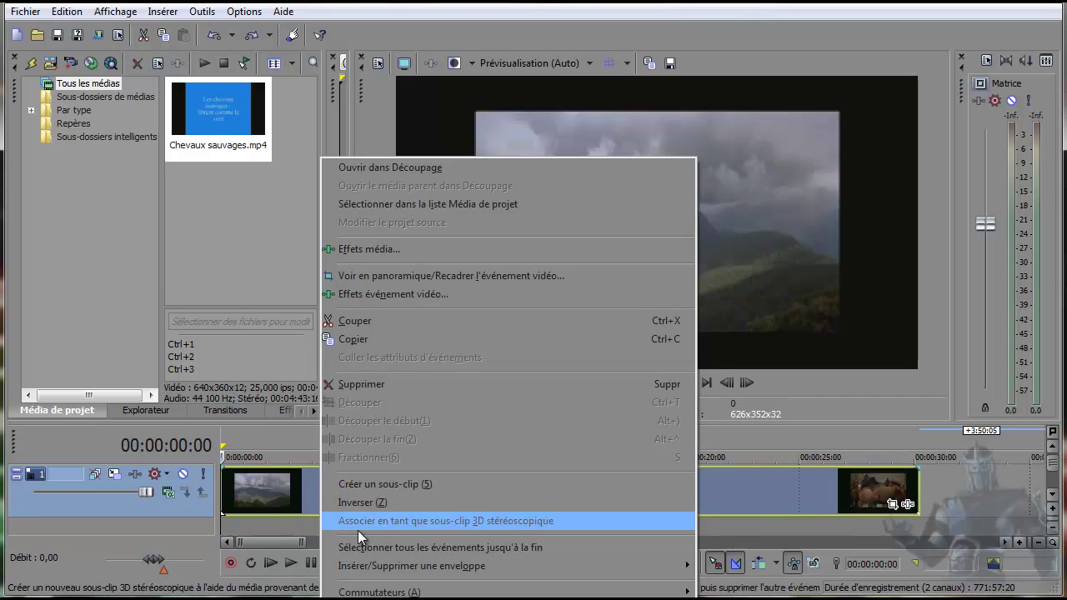
mouse_move(373, 567)
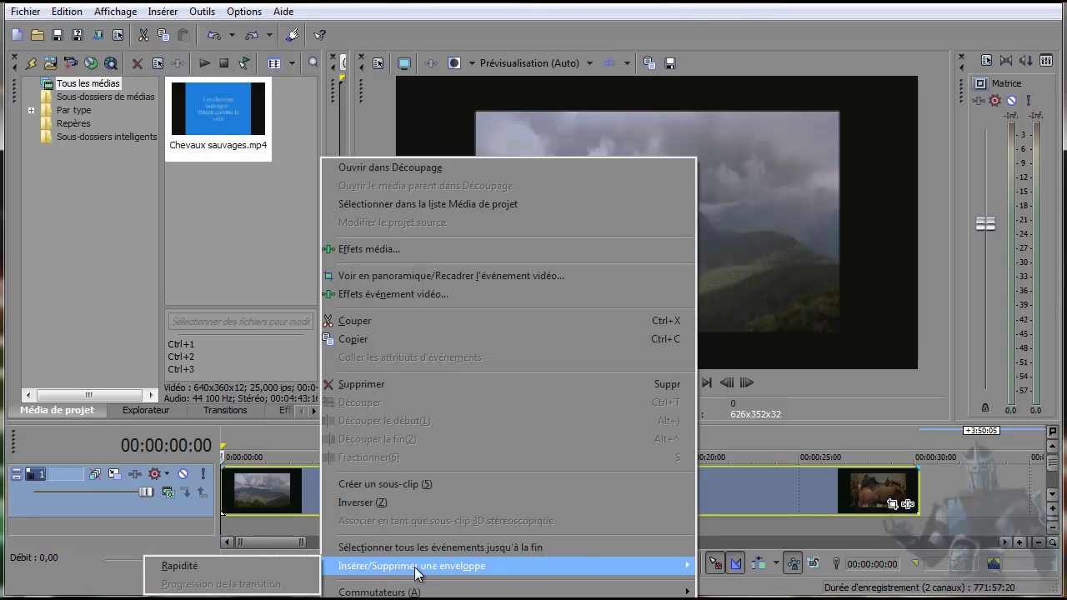
left_click(212, 572)
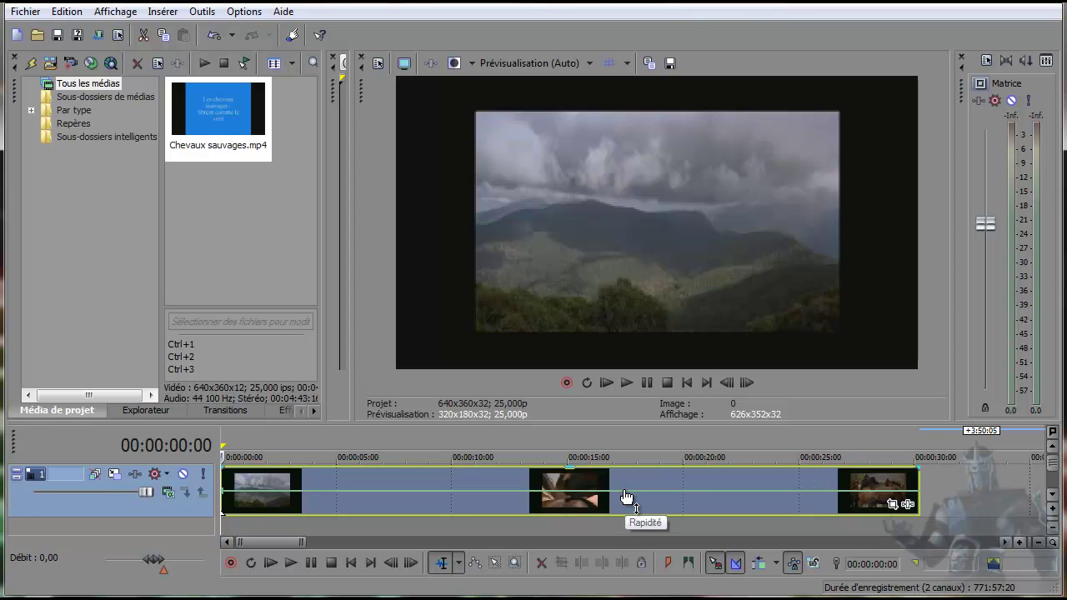
Raise the clip's Rapidité envelope to 210 % and play the accelerated footage.
left_click_drag(626, 498, 627, 484)
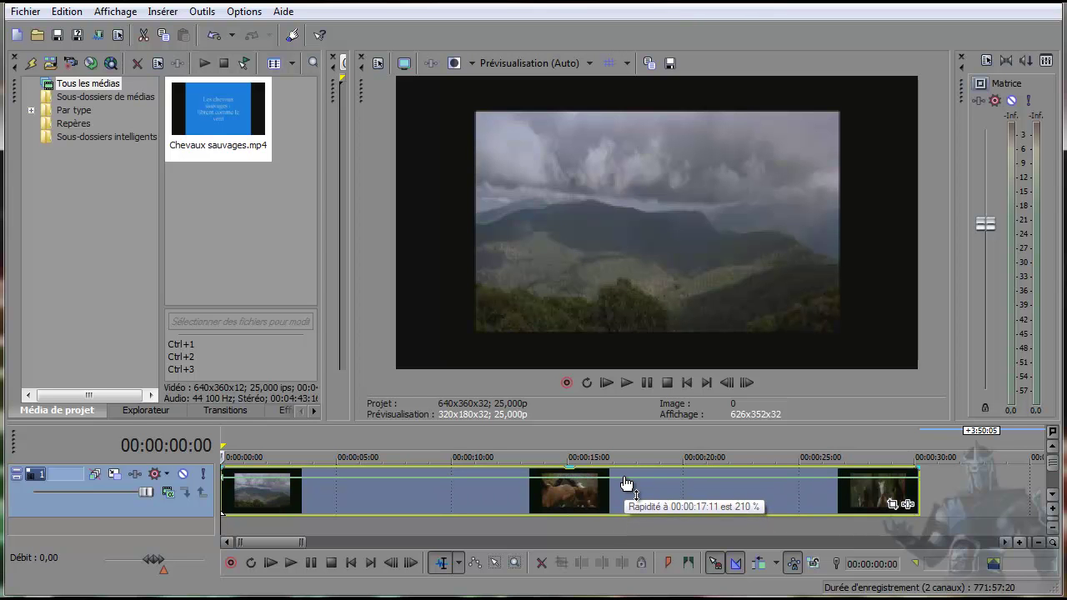
left_click(627, 383)
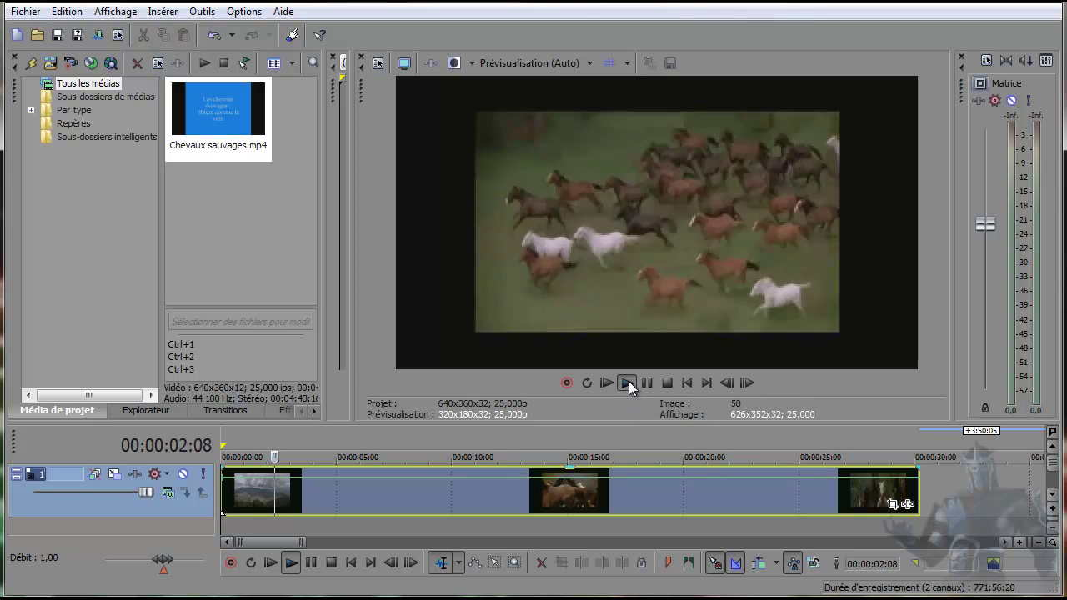
left_click(667, 382)
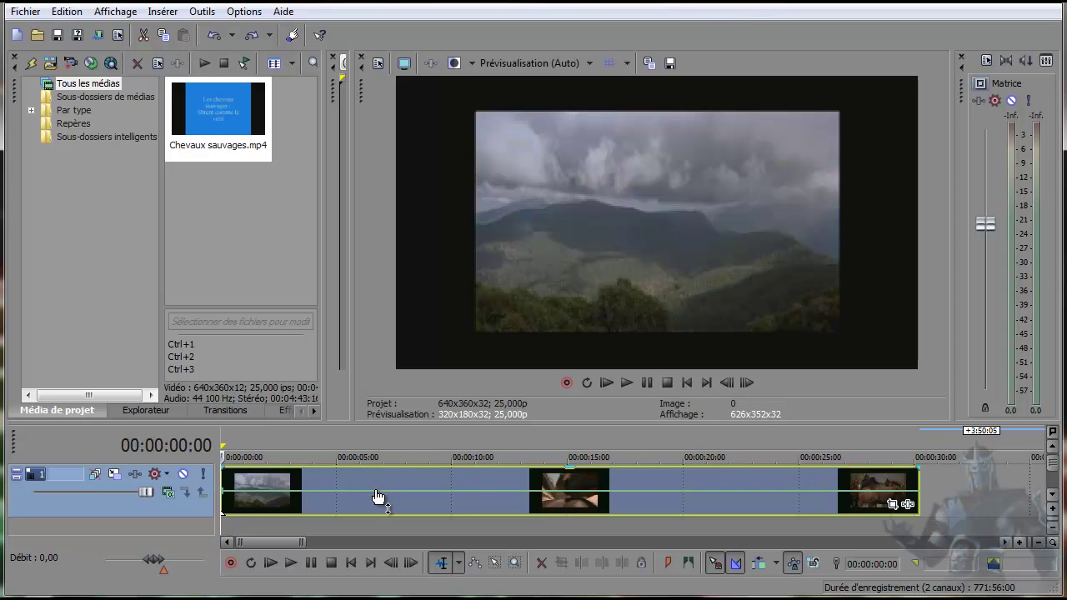
Lower the clip's Rapidité envelope to 24 % and play the slow-motion footage.
left_click_drag(378, 498, 375, 506)
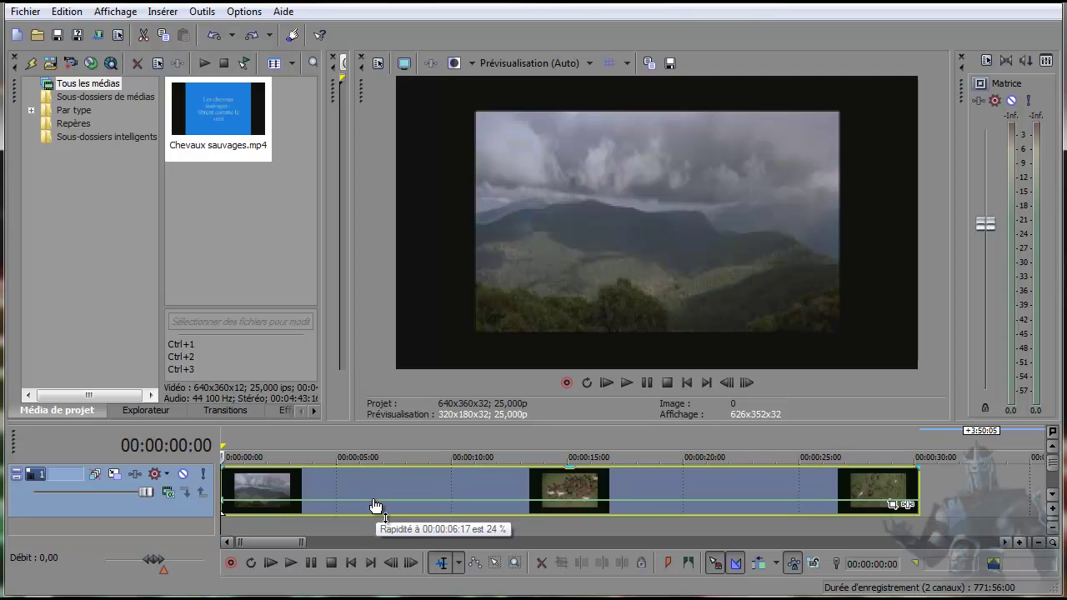
left_click(627, 383)
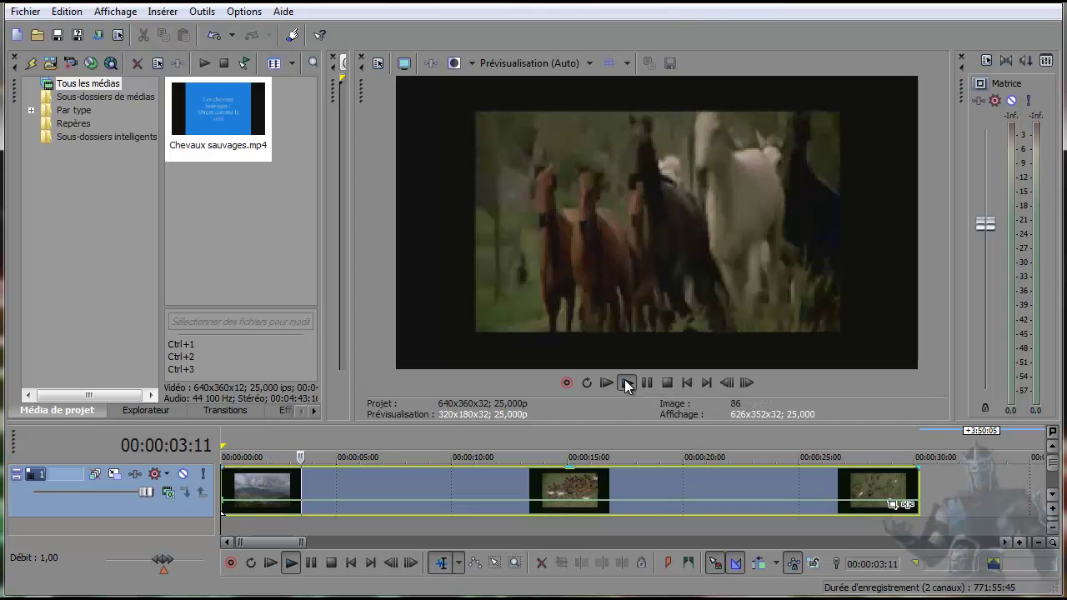
left_click(667, 383)
Pull the clip's Rapidité envelope down to its lowest level and play the footage.
left_click_drag(483, 504, 481, 515)
left_click(627, 383)
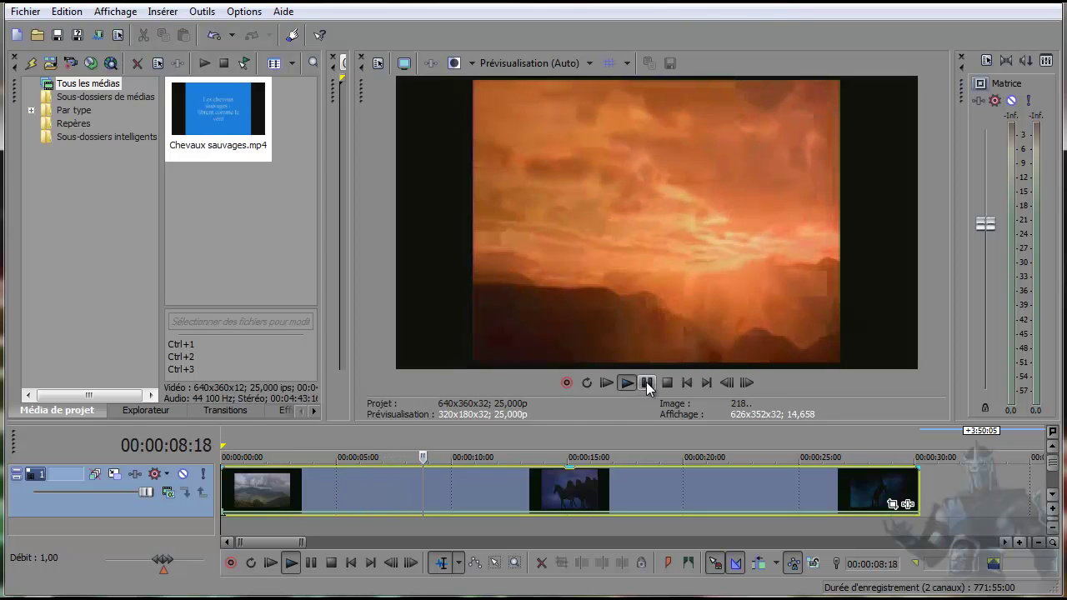
left_click(668, 383)
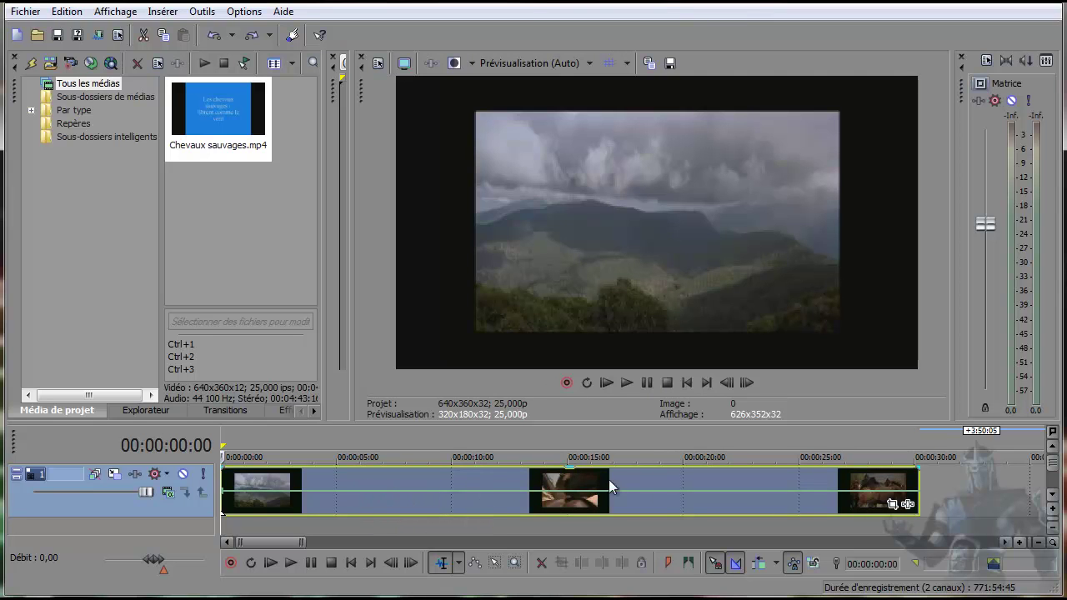
Play the clip from its start and position the playback cursor at about 00:00:12:17.
left_click(627, 383)
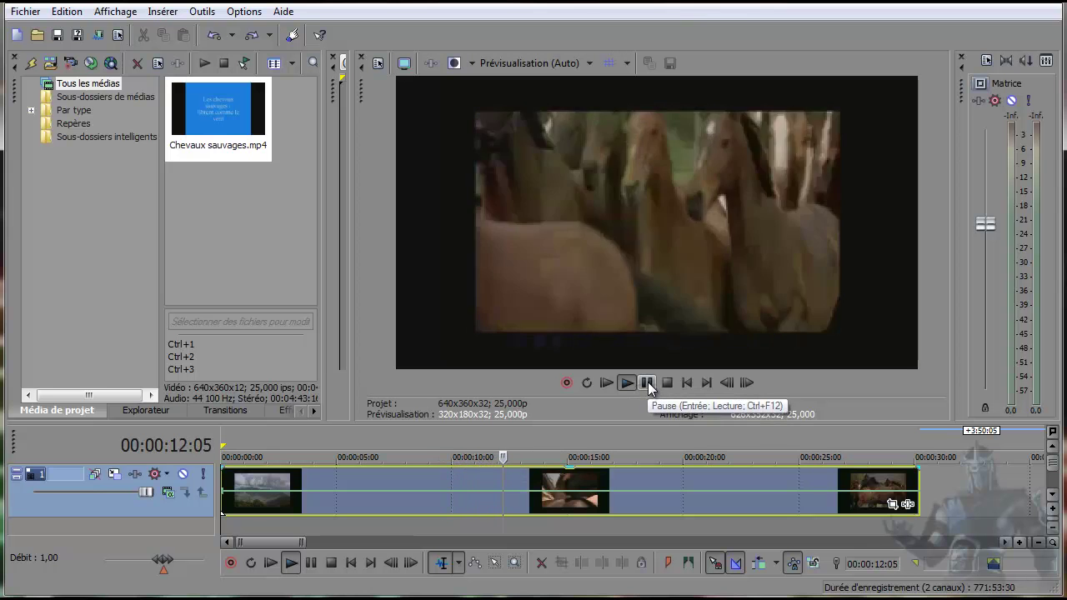
left_click(647, 382)
left_click(530, 528)
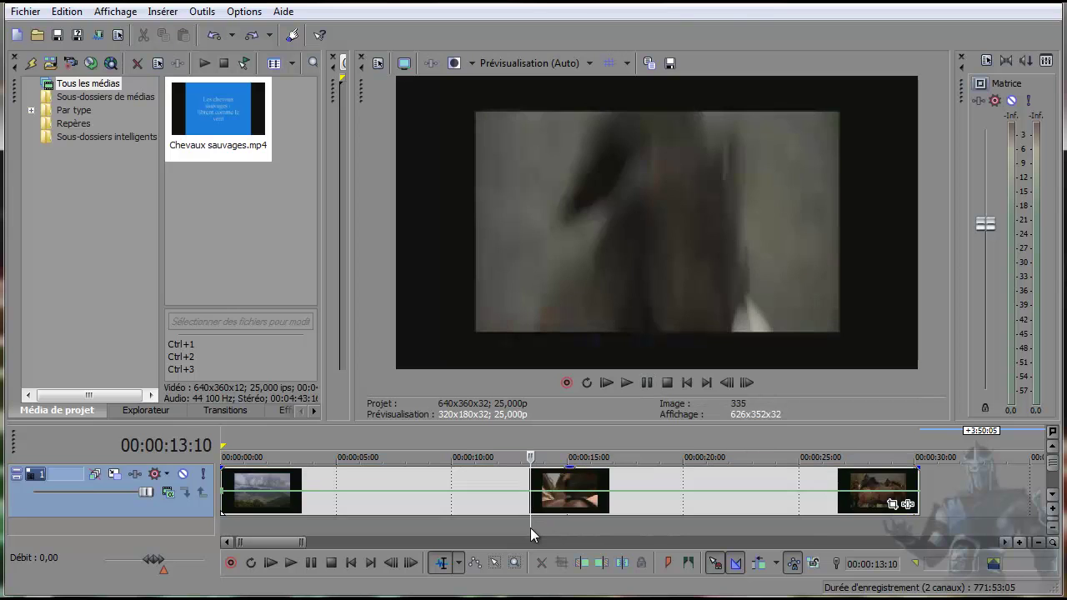
left_click(520, 527)
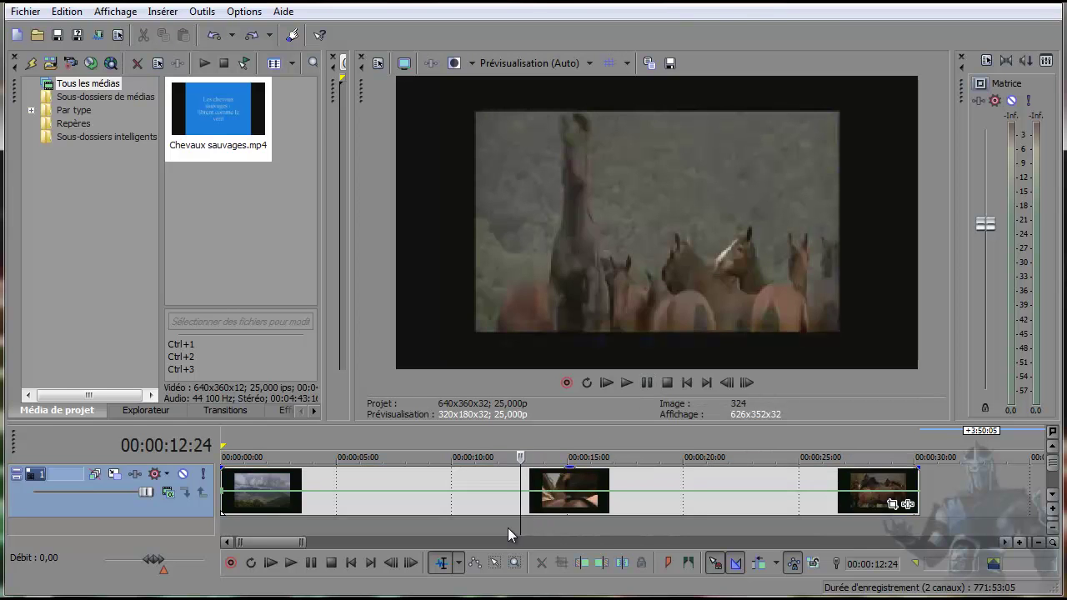
left_click(507, 528)
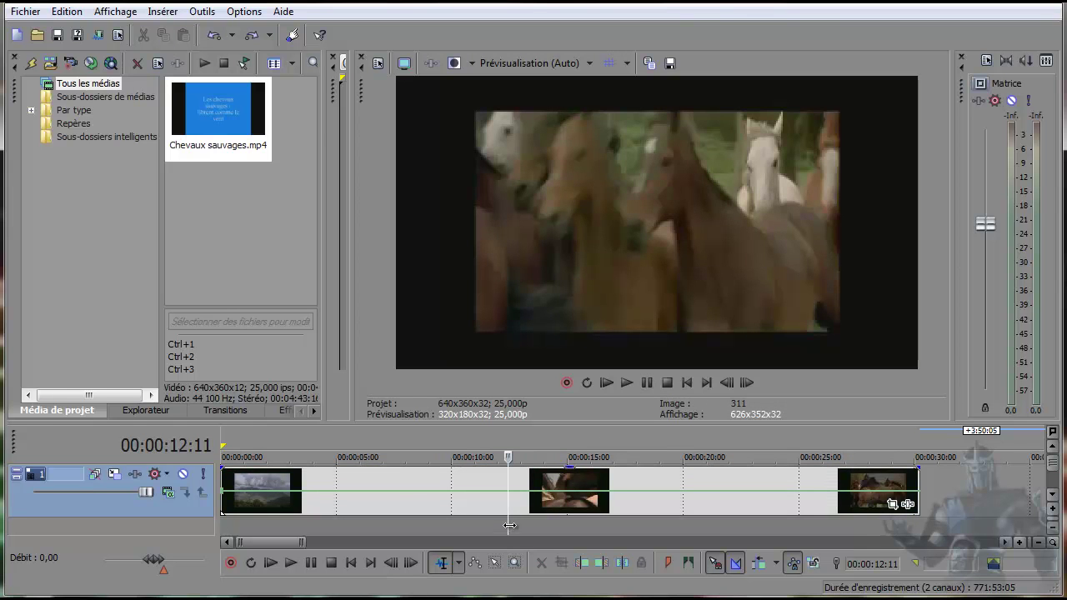
left_click(514, 523)
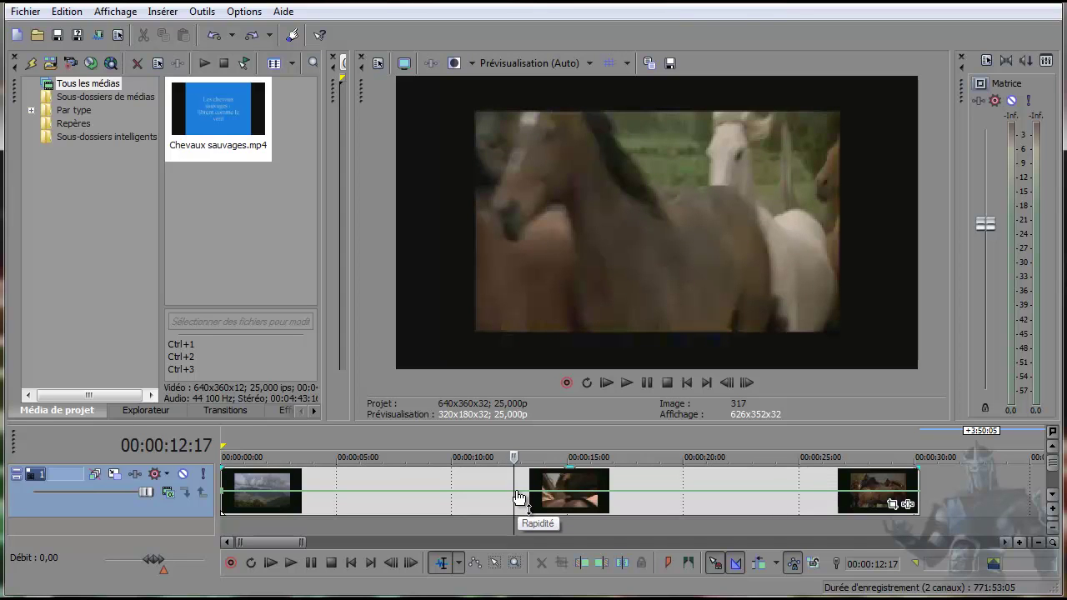
Add four Rapidité envelope points at 12:19, 14:09, 19:00 and 19:24, and lower the segment between the middle two.
double_click(516, 492)
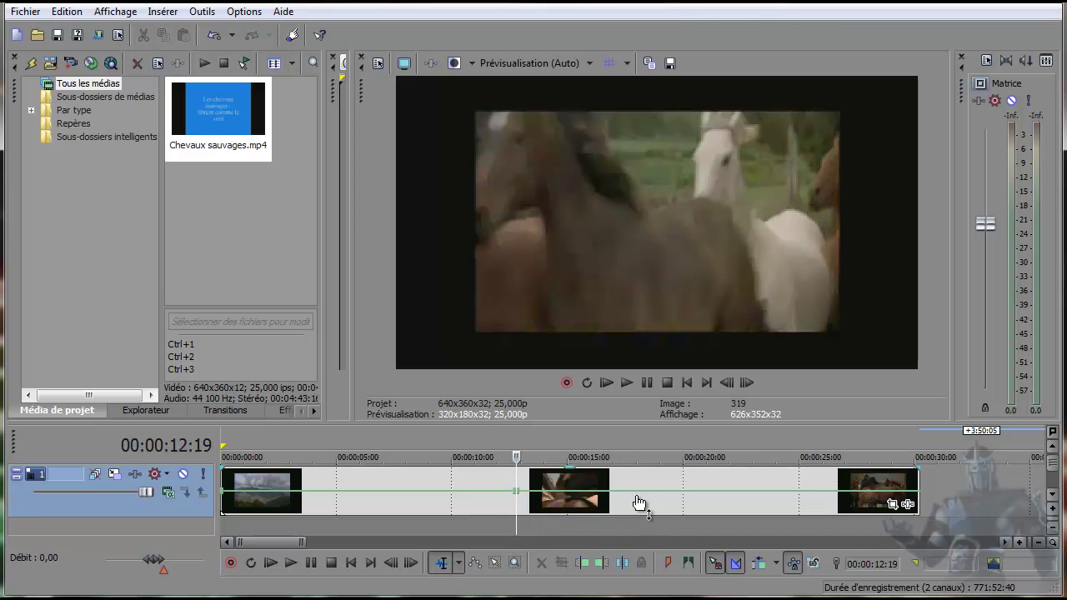
left_click(683, 499)
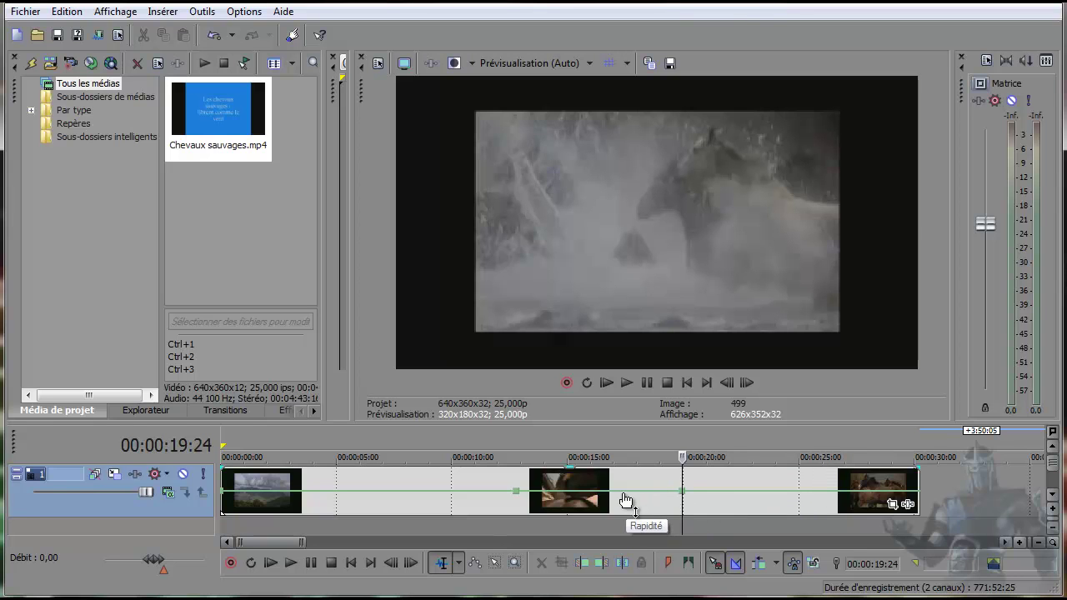
left_click(553, 497)
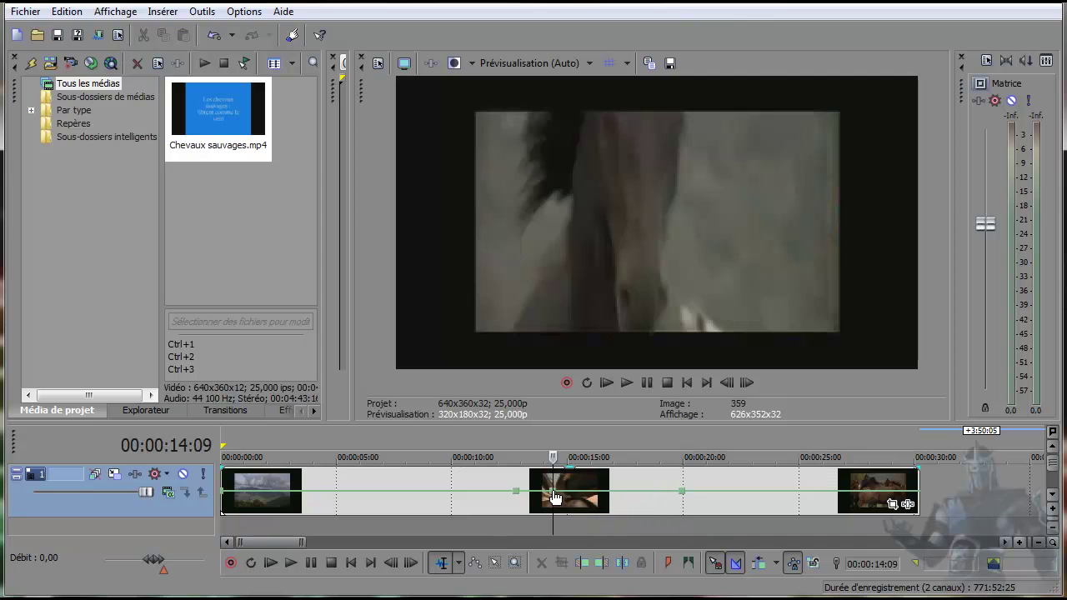
left_click(661, 498)
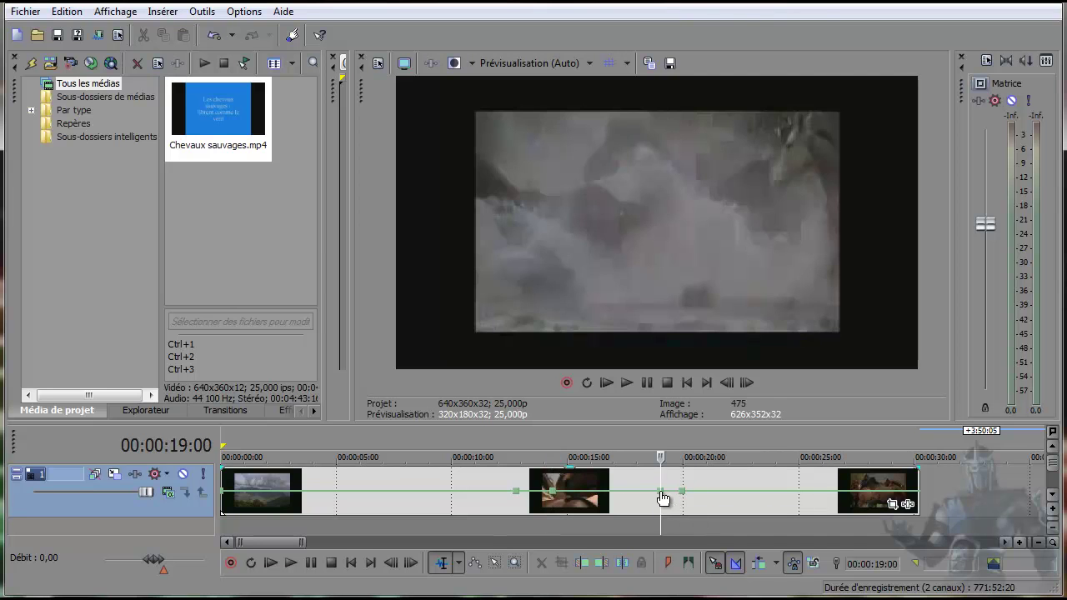
left_click_drag(594, 495, 592, 511)
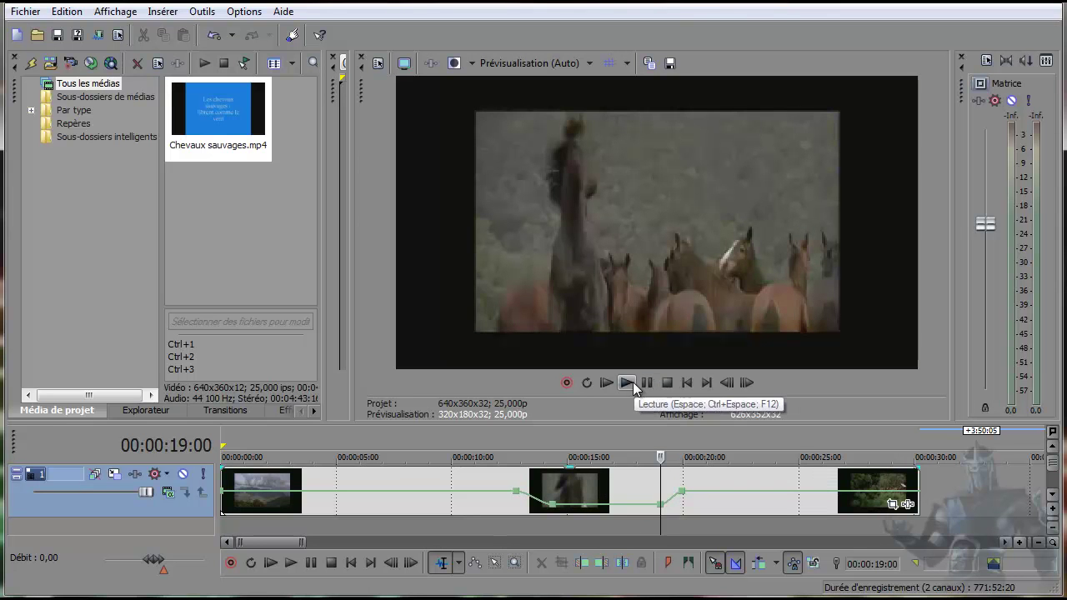
Play the clip from 00:00:10:12 through the slowed segment, and pause playback.
left_click(687, 384)
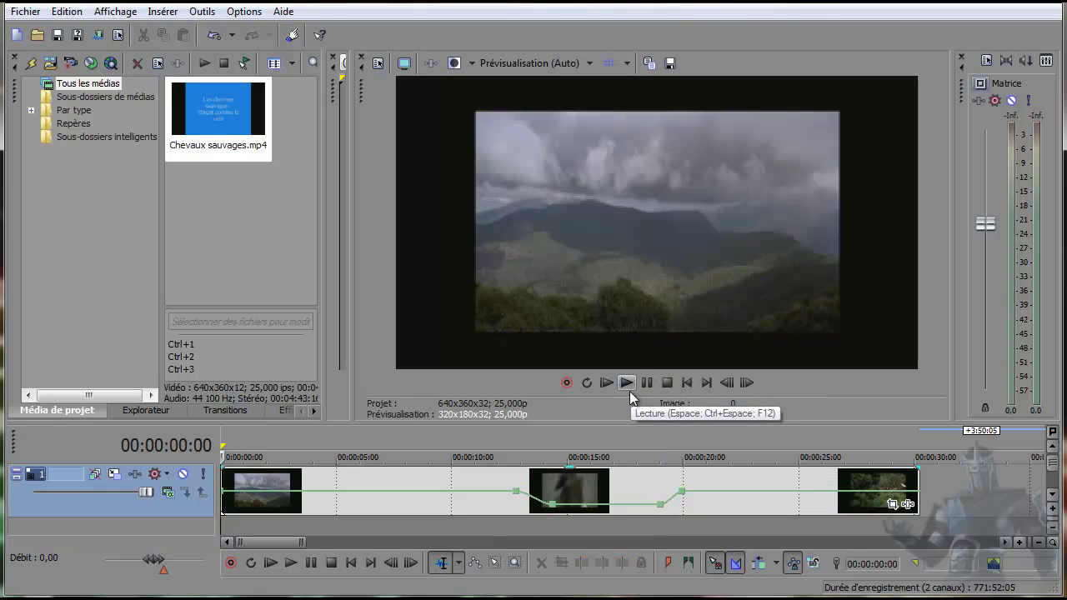
left_click(463, 524)
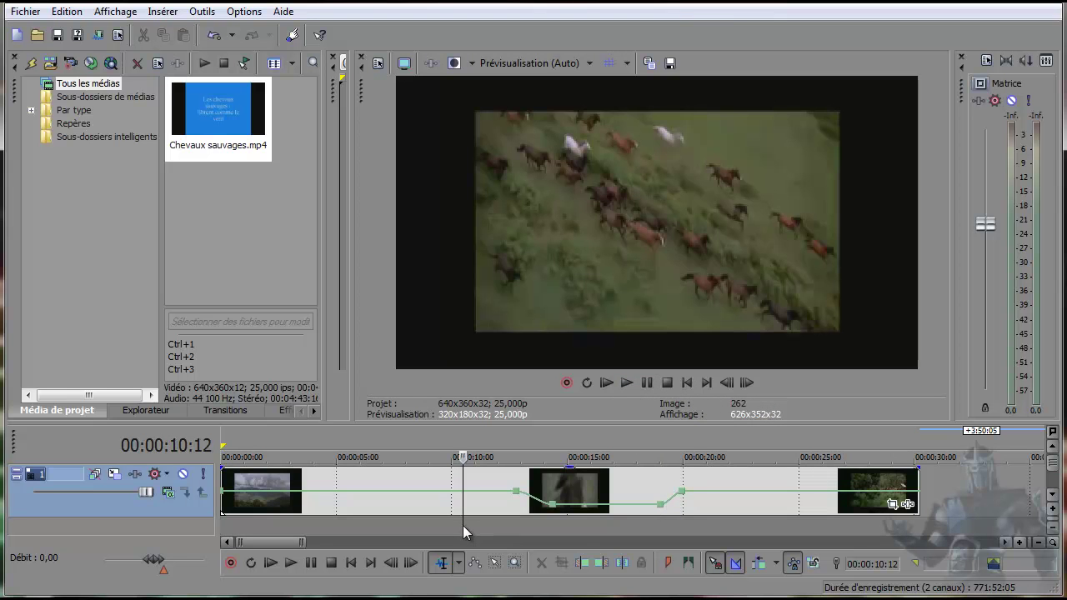
left_click(628, 383)
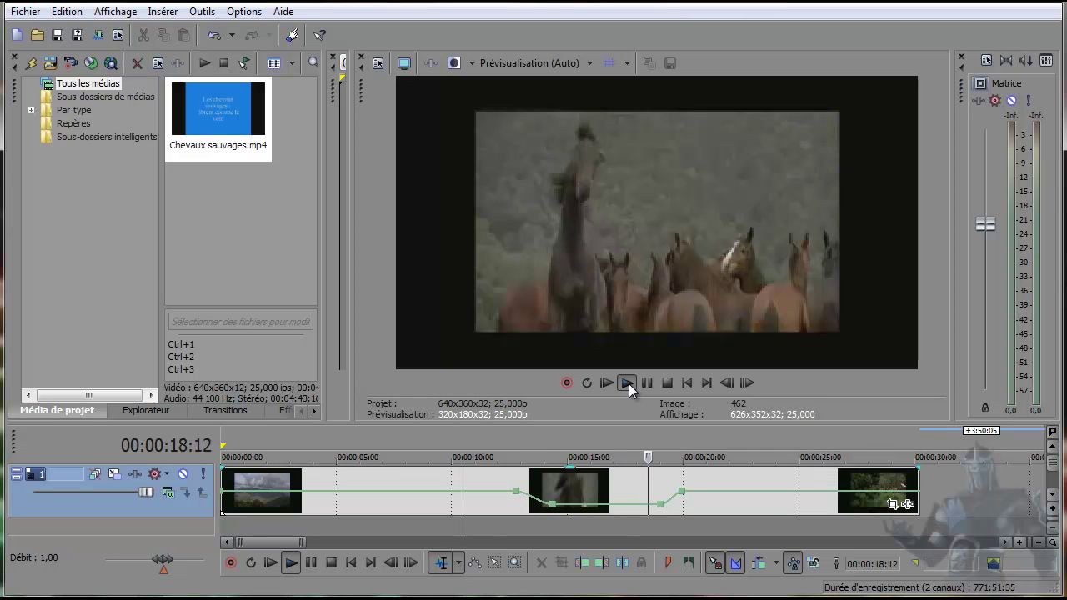
left_click(629, 384)
left_click(647, 384)
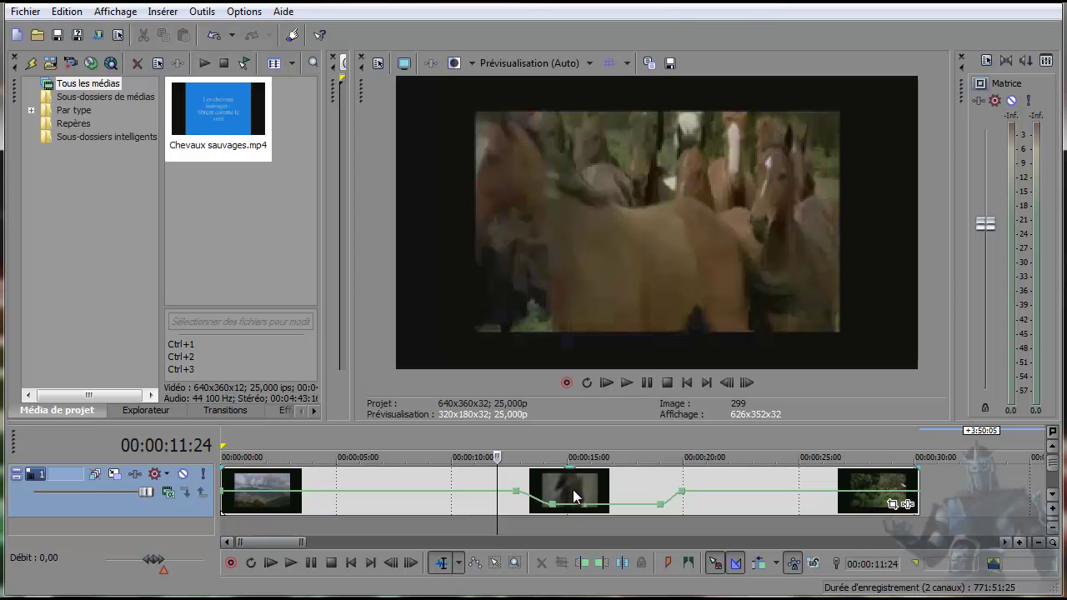
Raise the envelope's middle segment above the normal-speed line and play the accelerated passage.
left_click_drag(594, 509, 592, 481)
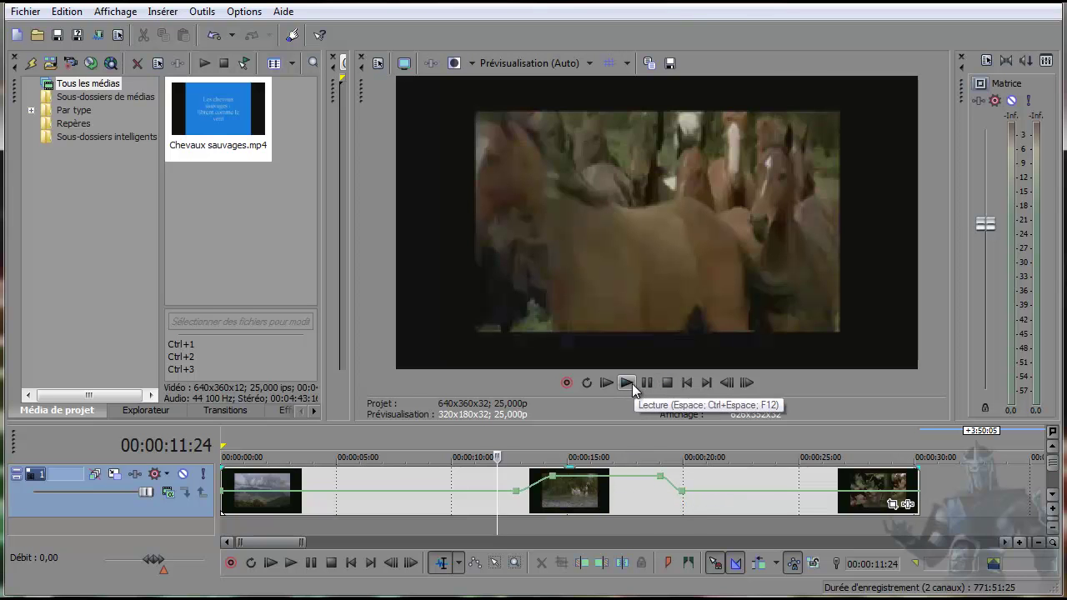
left_click(628, 383)
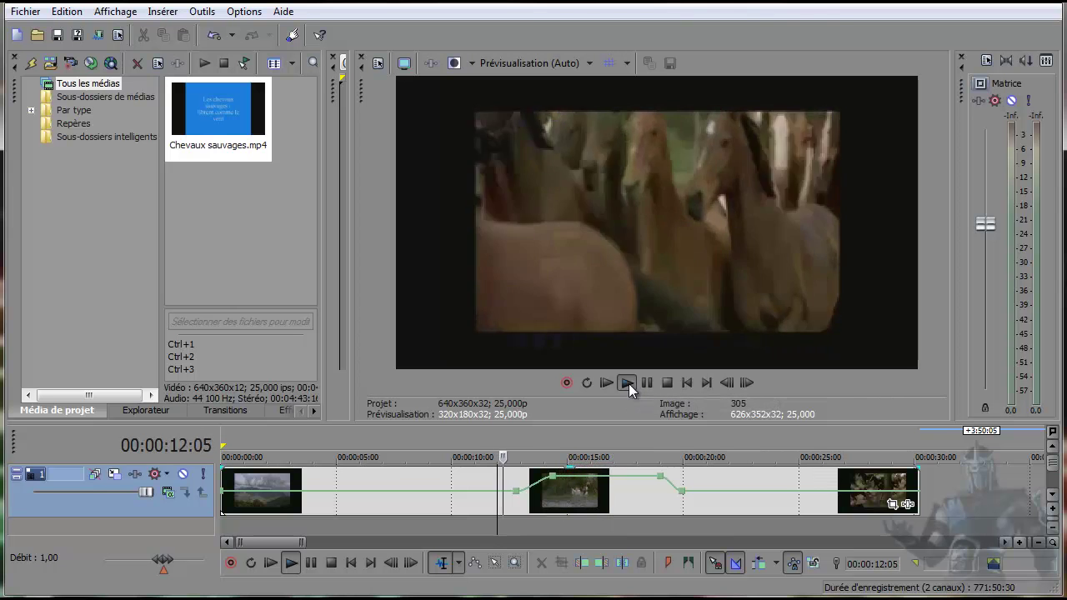
left_click(647, 383)
Shorten the accelerated passage by moving the last two envelope points to about 16 and 17 seconds, and play it.
left_click_drag(663, 485, 589, 483)
left_click_drag(679, 495, 613, 498)
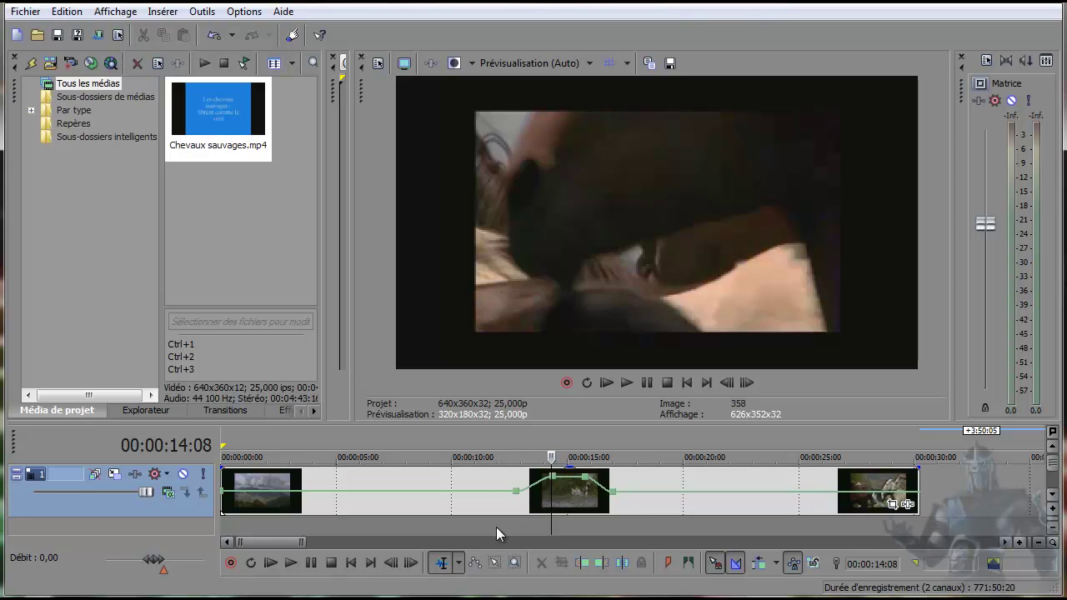
left_click(496, 527)
left_click(631, 384)
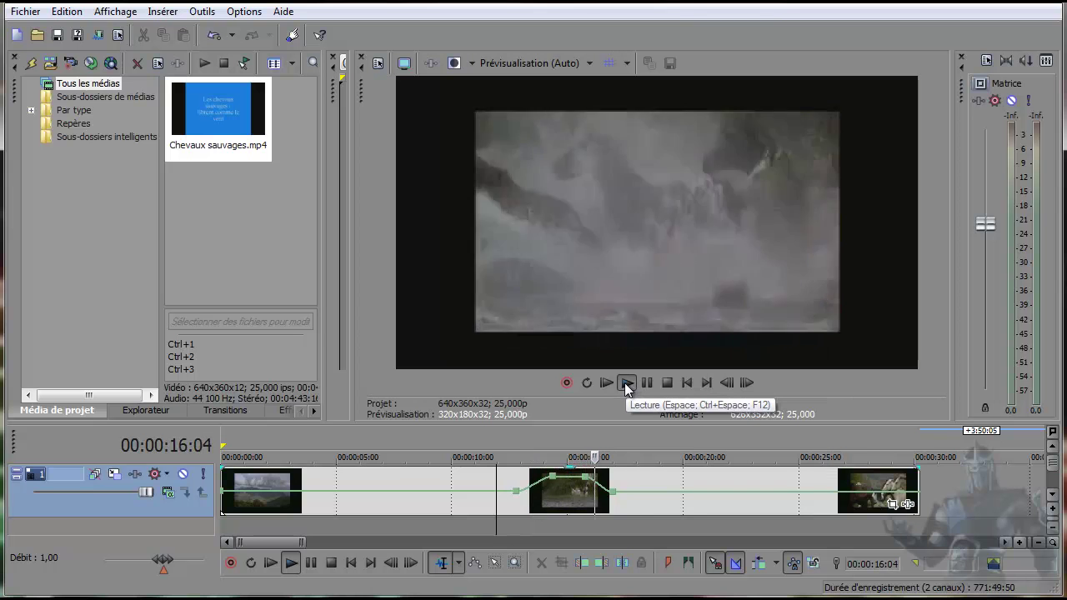
left_click(647, 383)
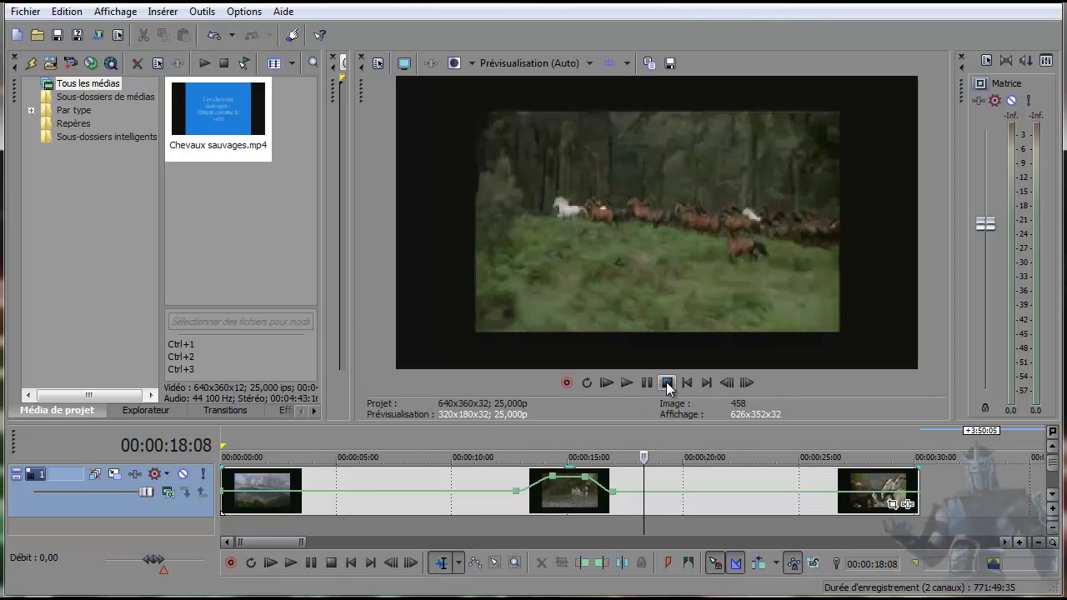
left_click(688, 383)
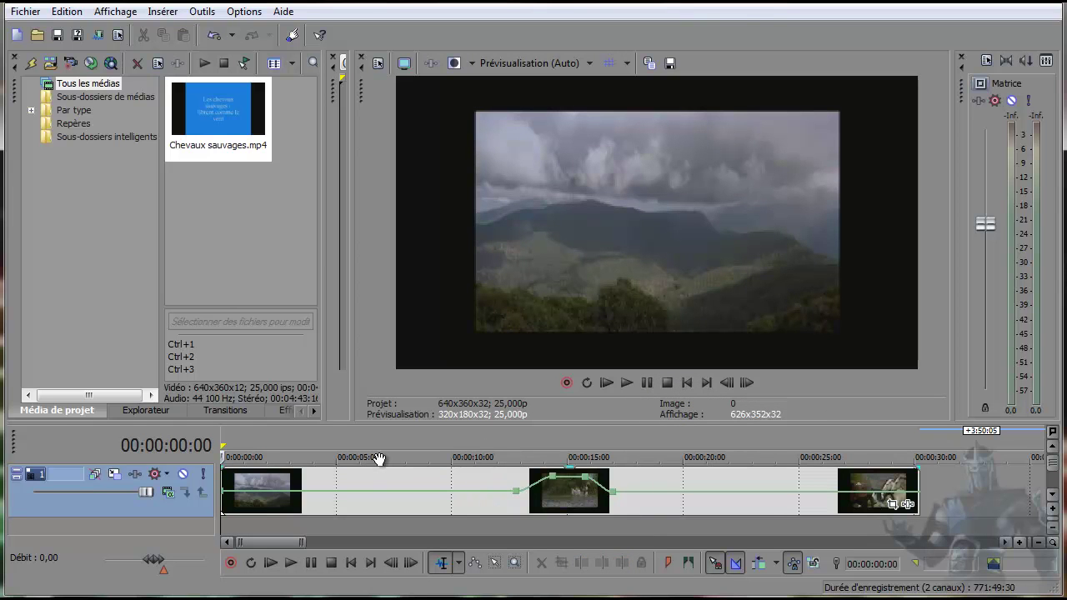
Undo all the point additions and level changes on the clip's Rapidité envelope.
key("ctrl+z")
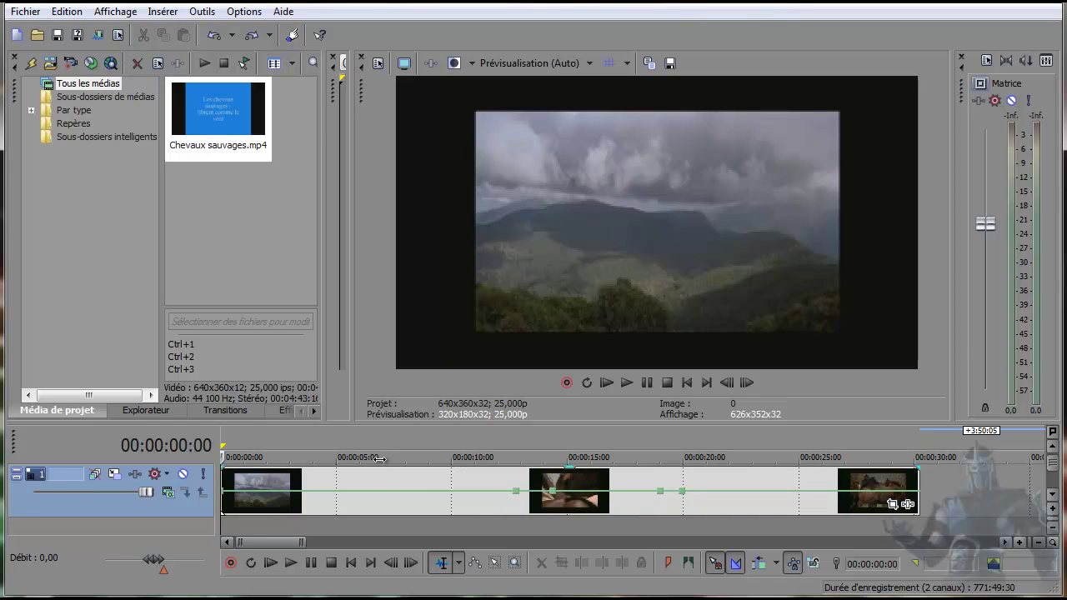
key("ctrl+z")
key("ctrl+z")
key("ctrl+z")
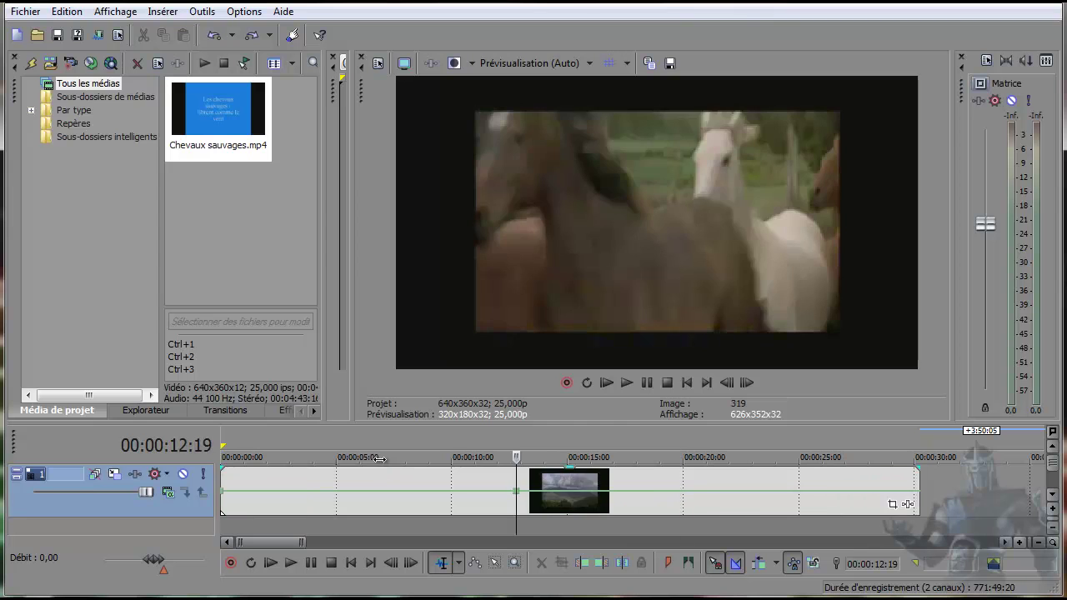
key("ctrl+z")
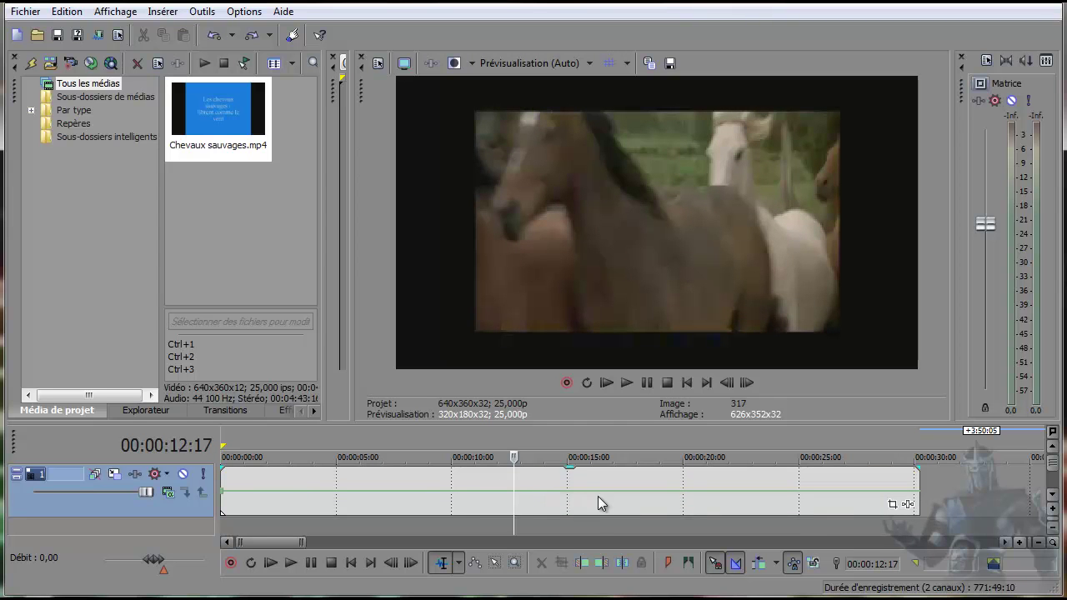
Return the playback cursor to the project start and remove the Rapidité envelope from the video clip.
left_click(688, 383)
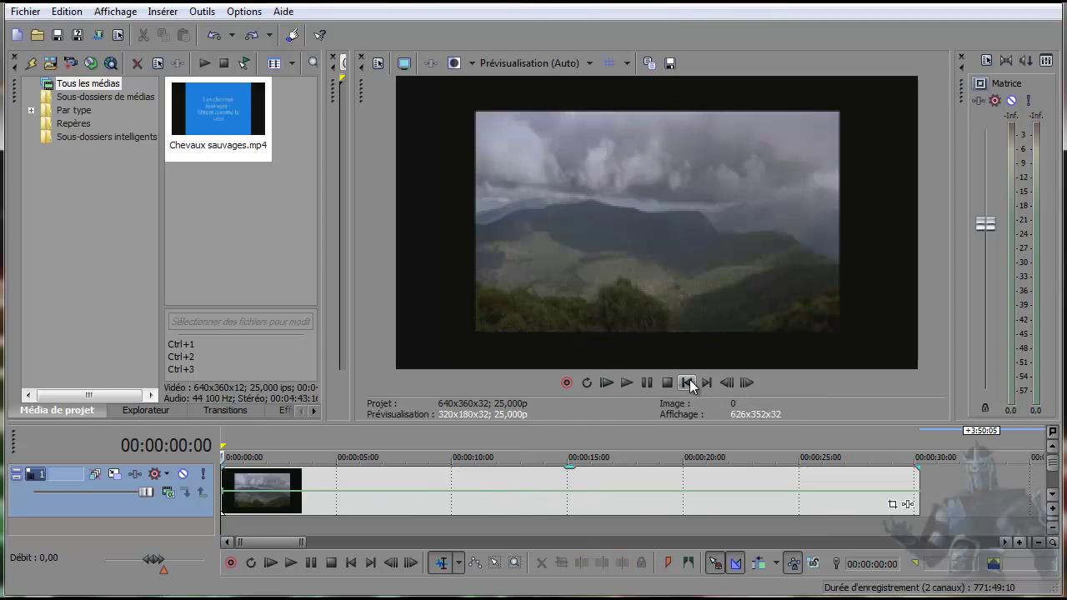
right_click(426, 479)
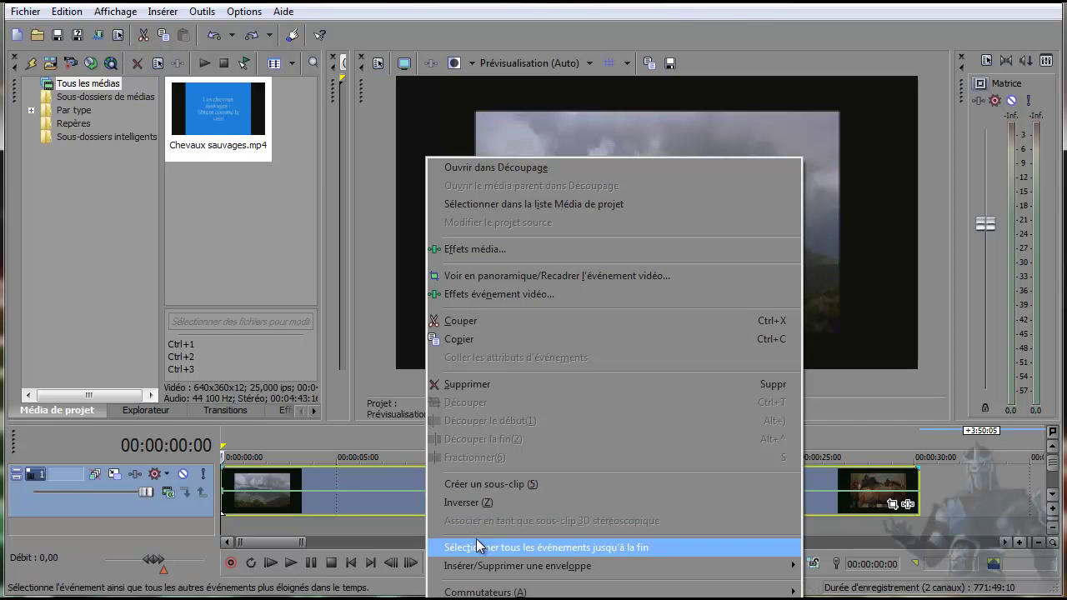
mouse_move(488, 569)
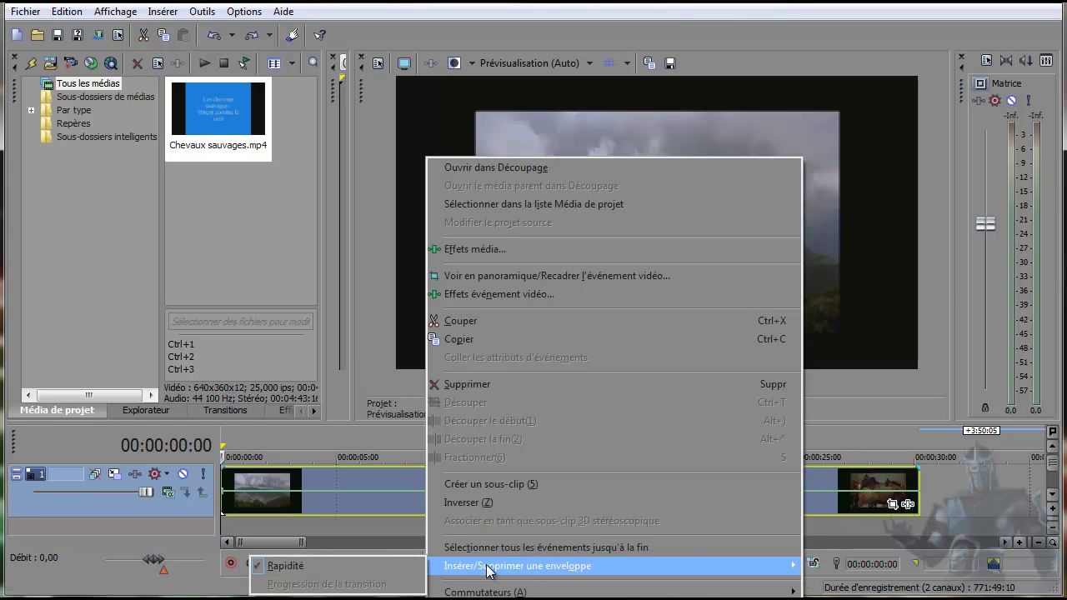
left_click(271, 569)
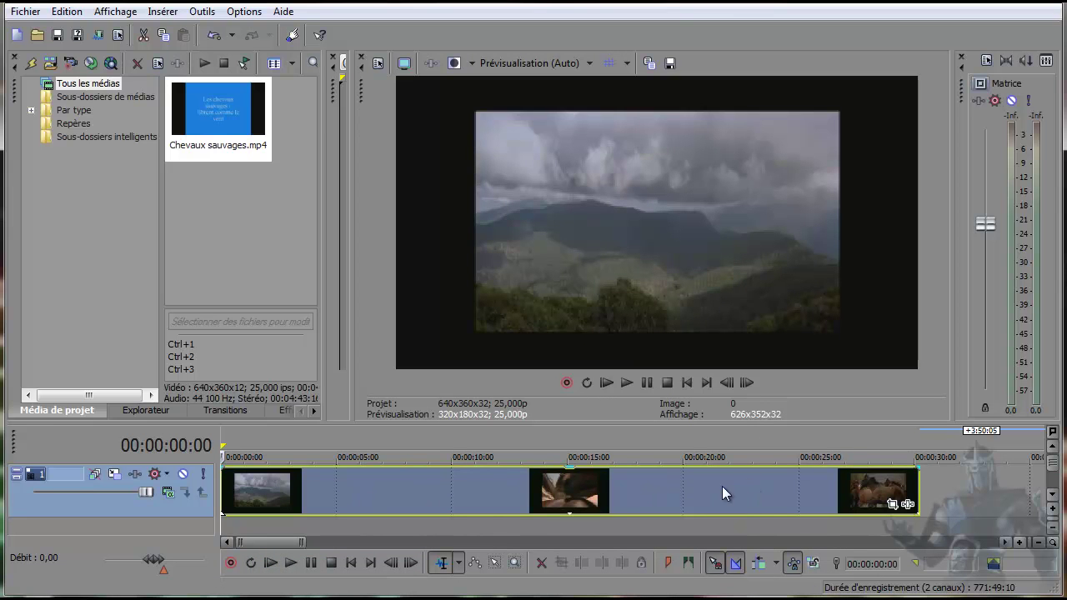
Try shortening the video clip's end by 18 frames and undo the change.
mouse_move(919, 496)
left_mouse_down()
mouse_move(834, 492)
mouse_move(899, 492)
left_mouse_up()
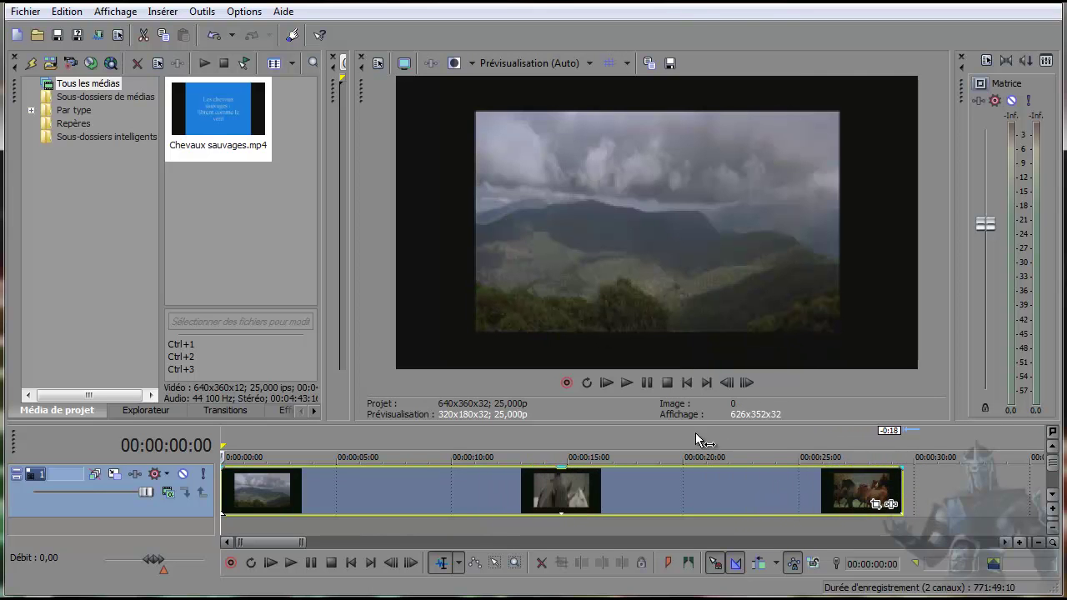
key("ctrl+z")
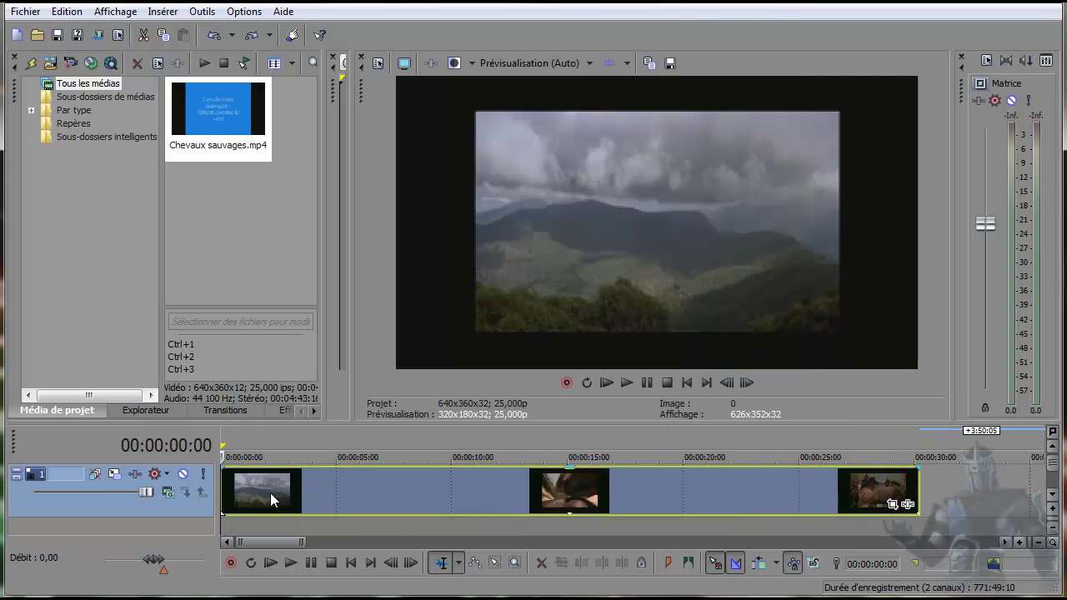
Shift the video clip 2:23 later and add the image "créer un océan 2" at the start of its track.
left_click_drag(266, 493, 333, 493)
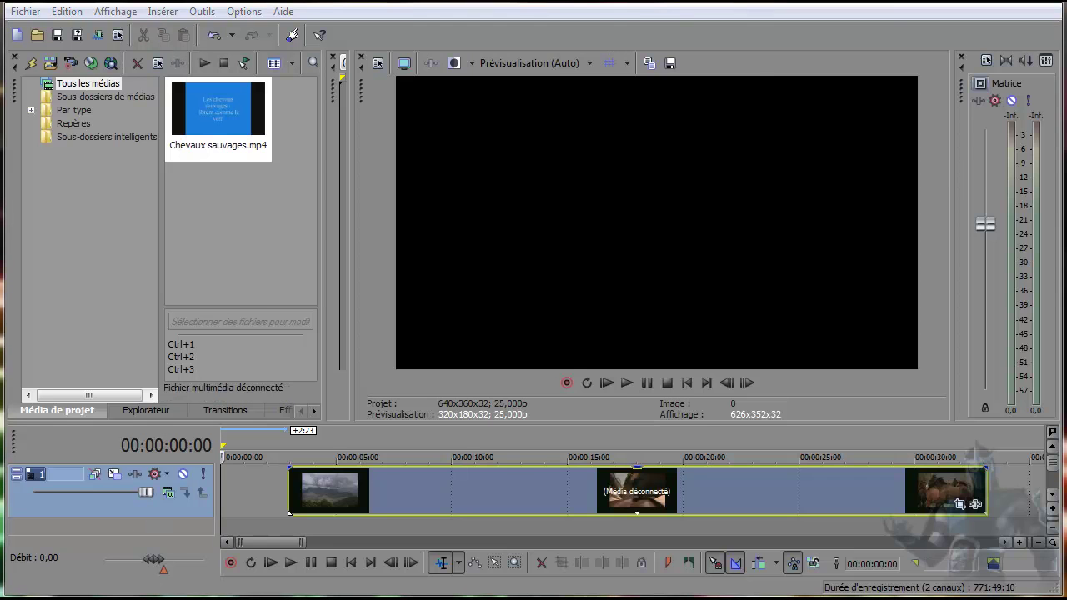
key("ctrl+i")
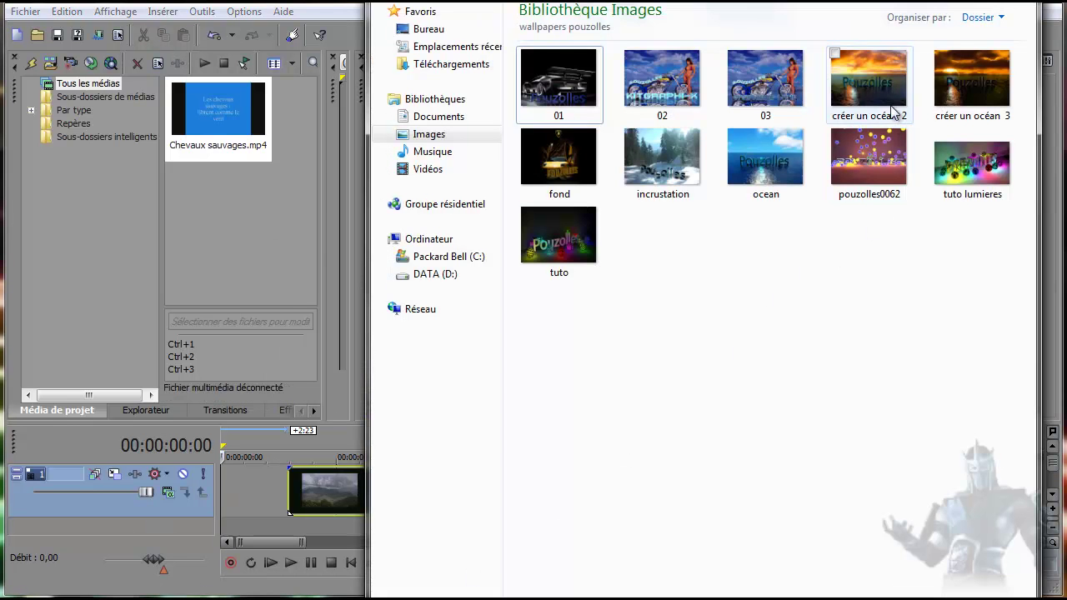
left_click_drag(880, 92, 226, 482)
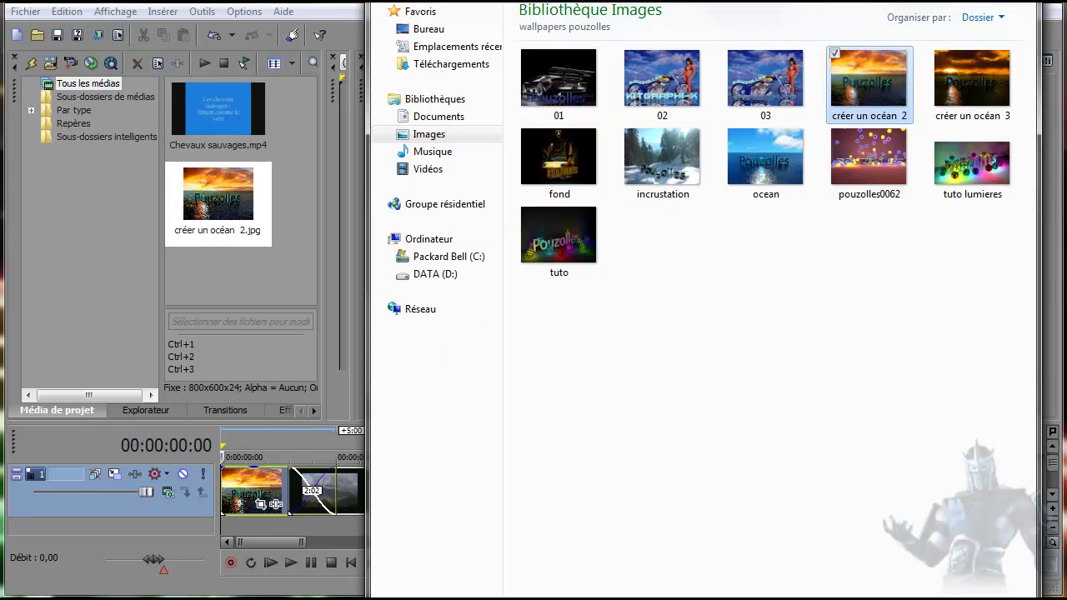
key("alt+F4")
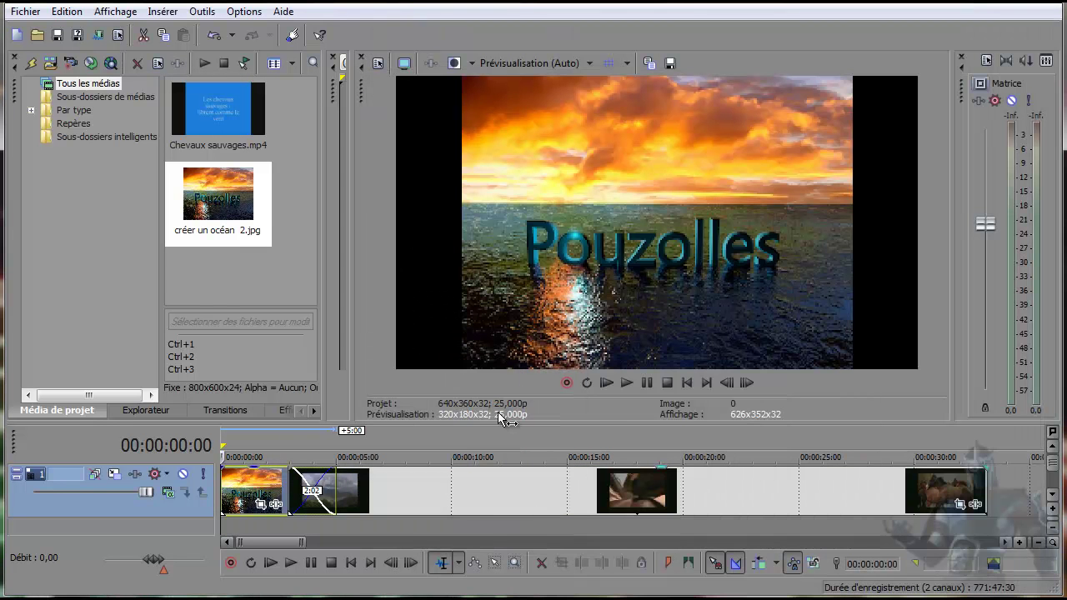
Move the video clip to 00:00:05:00, directly after the image, and play the sequence.
left_click_drag(392, 501, 442, 501)
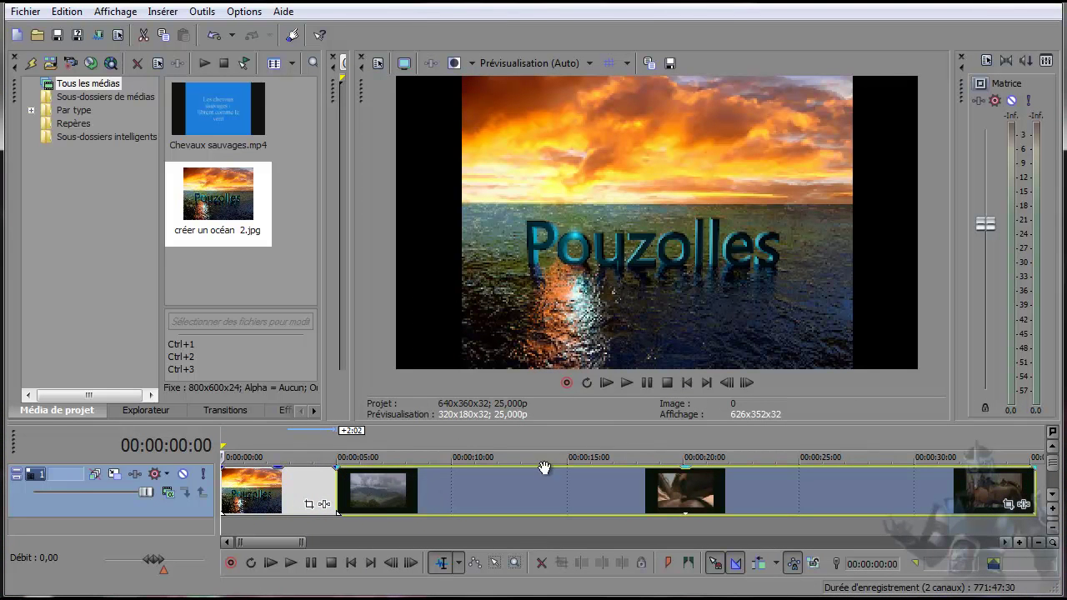
left_click(626, 382)
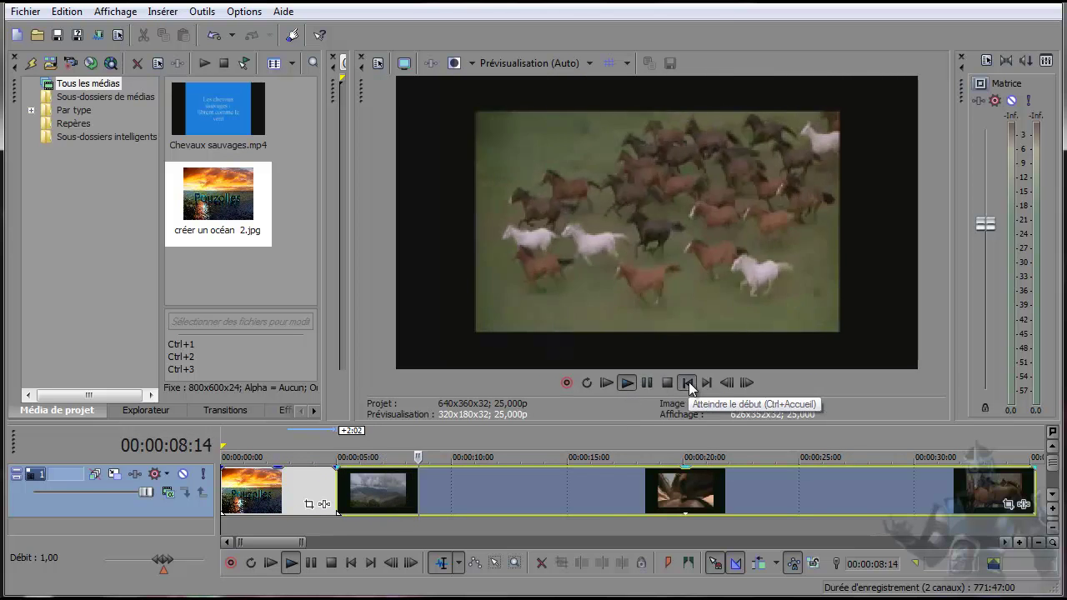
Move the video clip 2:18 earlier to crossfade it with the image, and preview the transition from the project start.
left_click(686, 383)
left_click(672, 384)
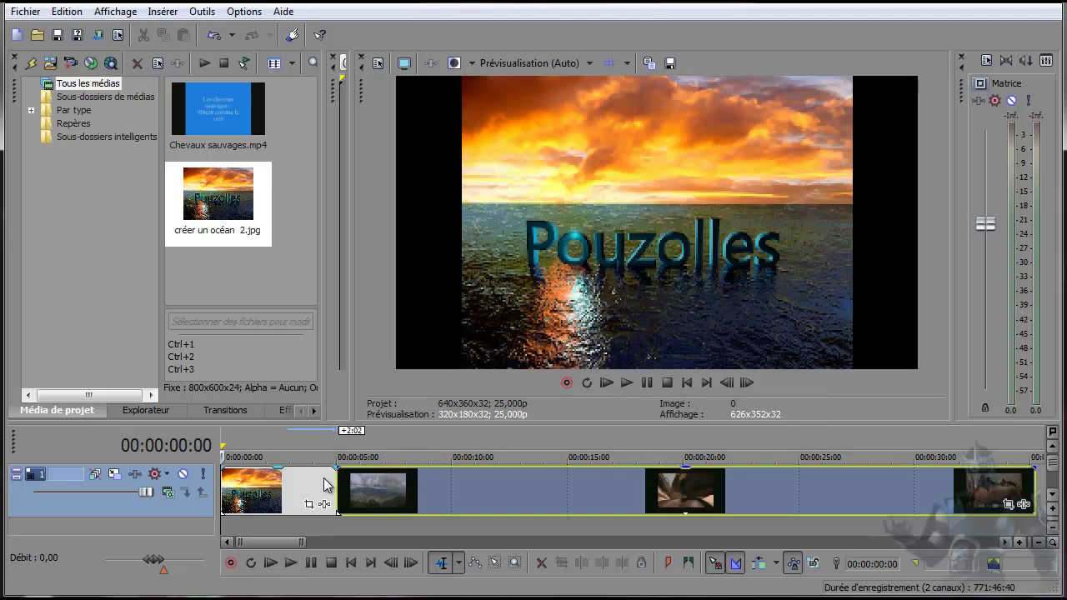
left_click(366, 490)
left_click_drag(366, 490, 305, 510)
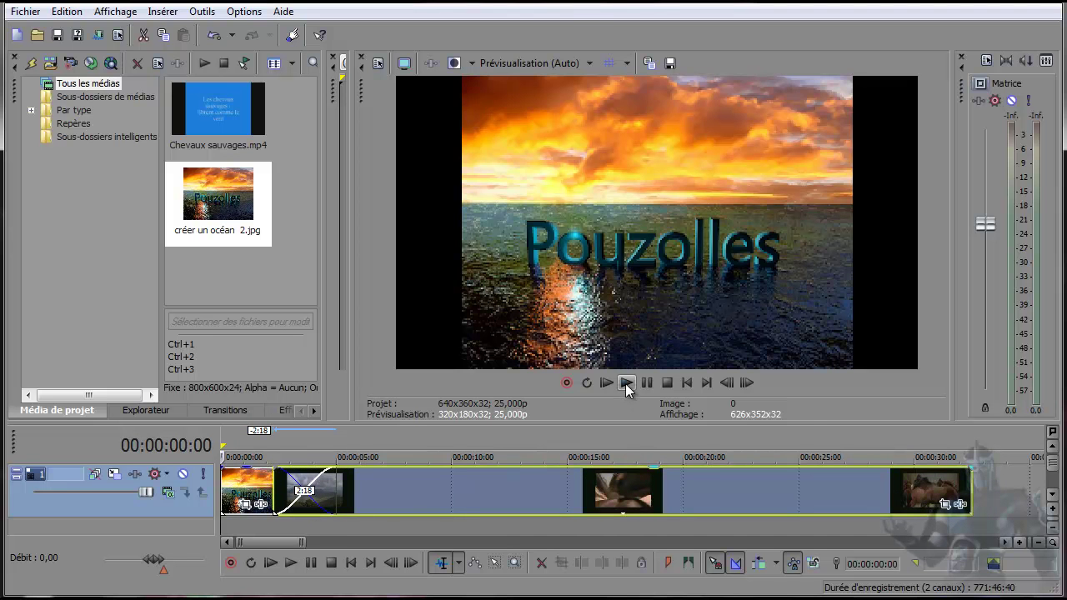
left_click(626, 383)
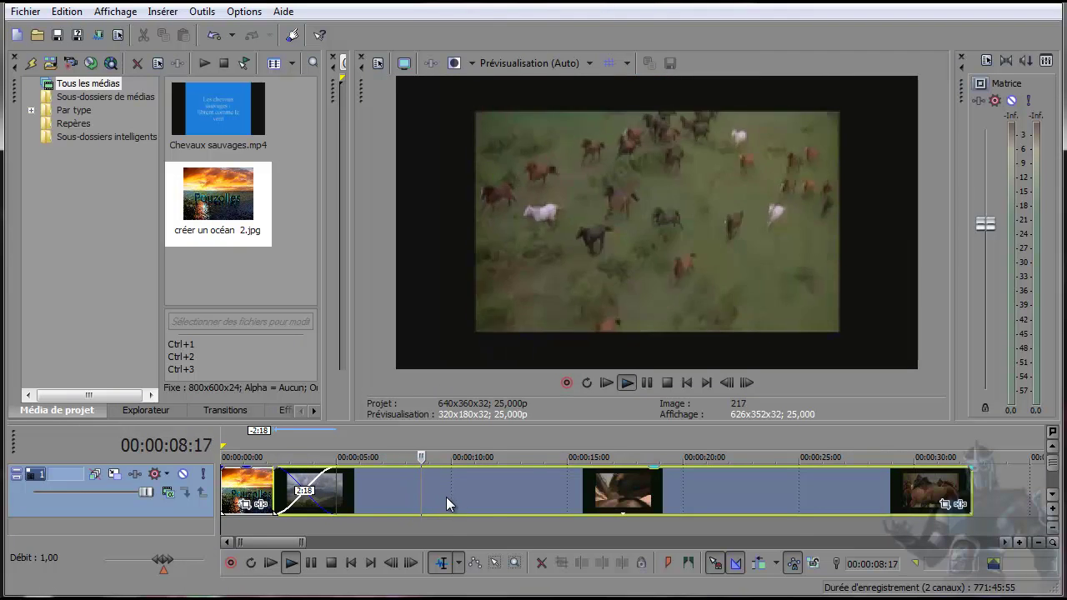
left_click(667, 383)
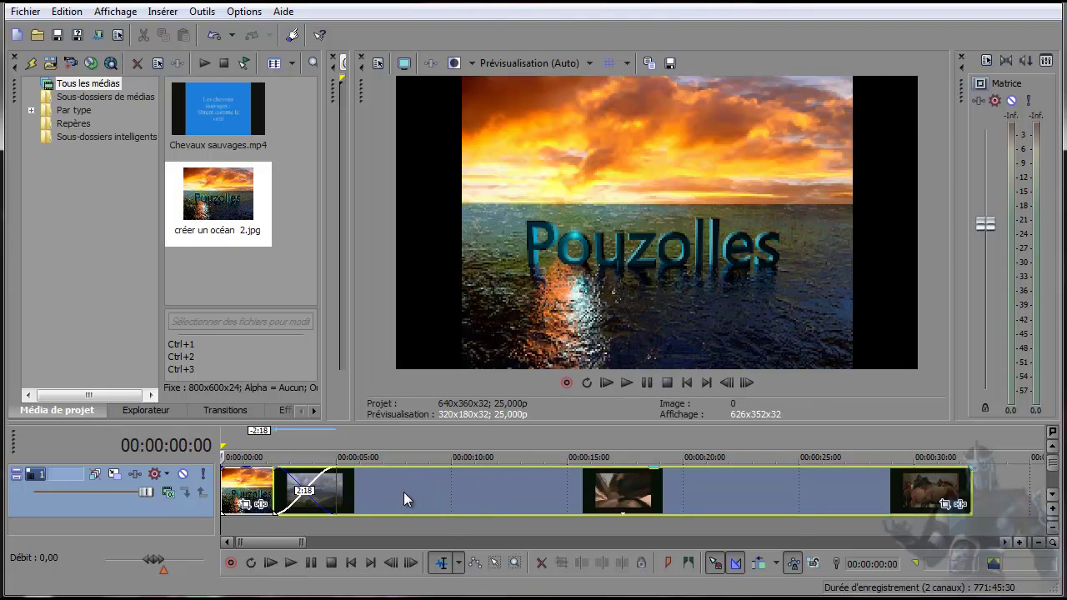
Move the video clip to a new second track at 00:00:05:00 and enlarge the timeline area to show both tracks.
left_click_drag(404, 491, 431, 526)
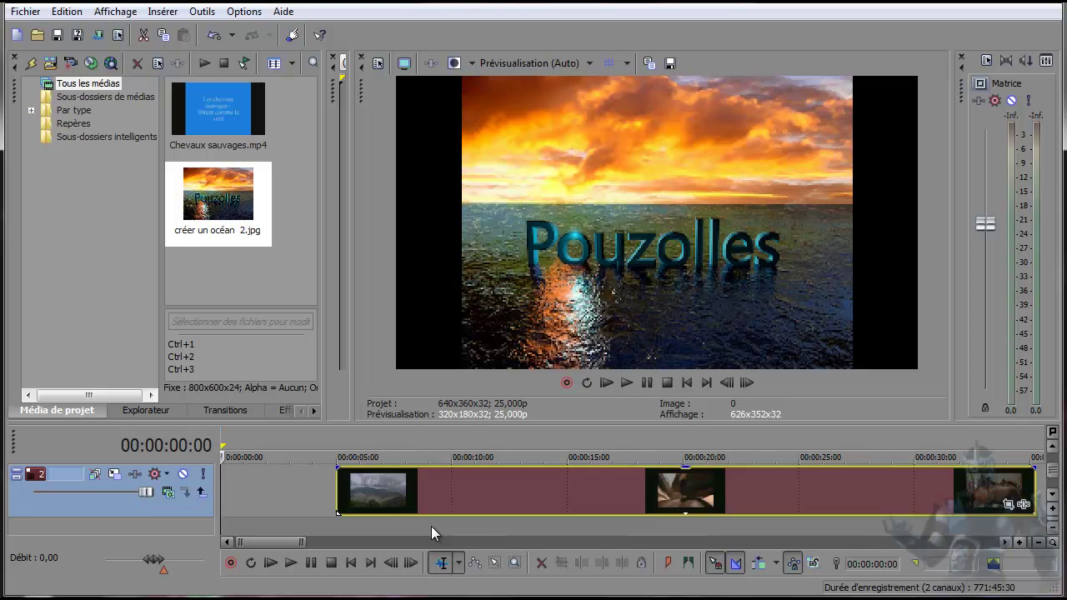
scroll(431, 526, "up", 1)
scroll(431, 526, "down", 2)
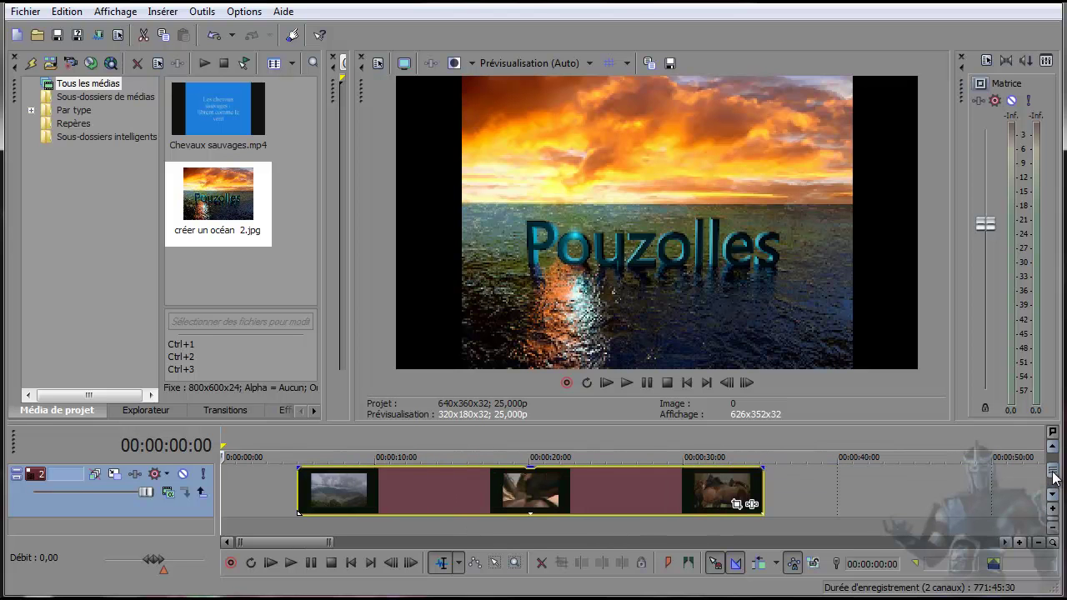
left_click_drag(564, 424, 564, 385)
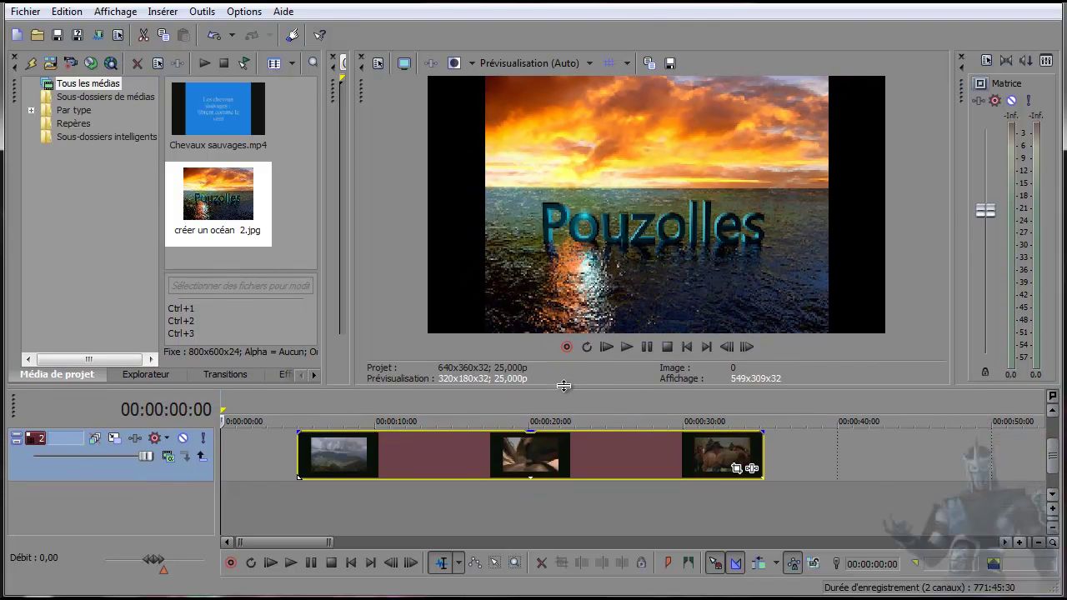
scroll(1052, 458, "up", 2)
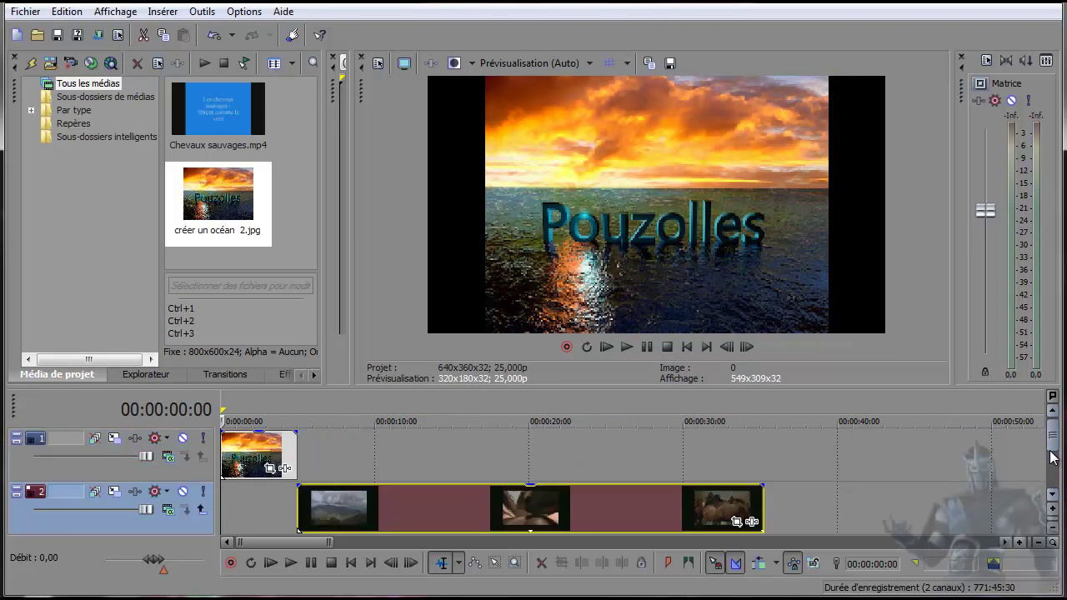
Shift the video clip on track 2 earlier by 2:24 so it overlaps the image's end, and briefly play the sequence.
left_click_drag(353, 510, 308, 511)
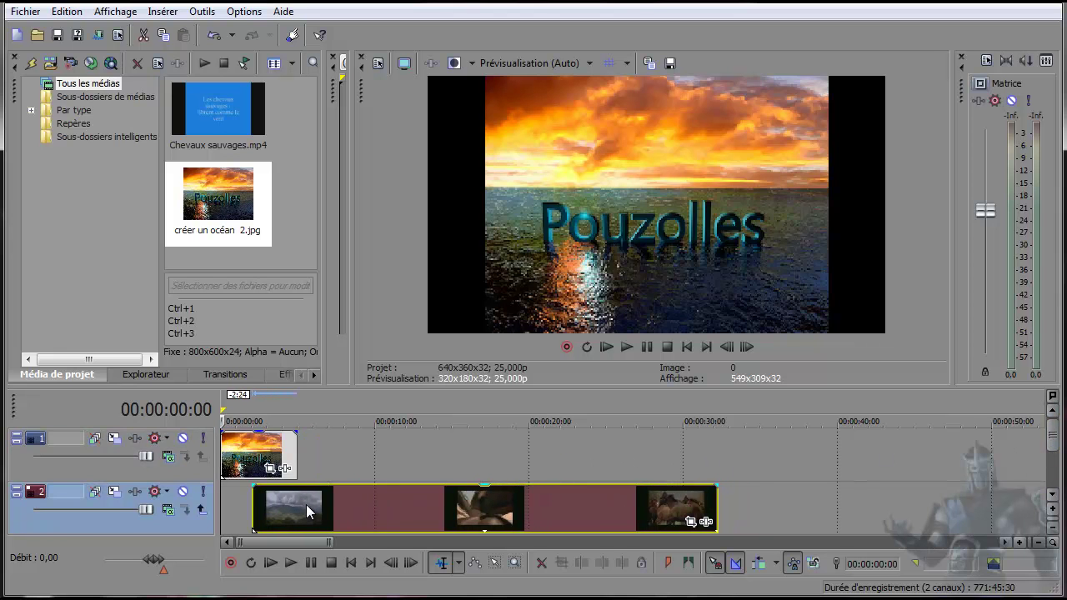
left_click(627, 347)
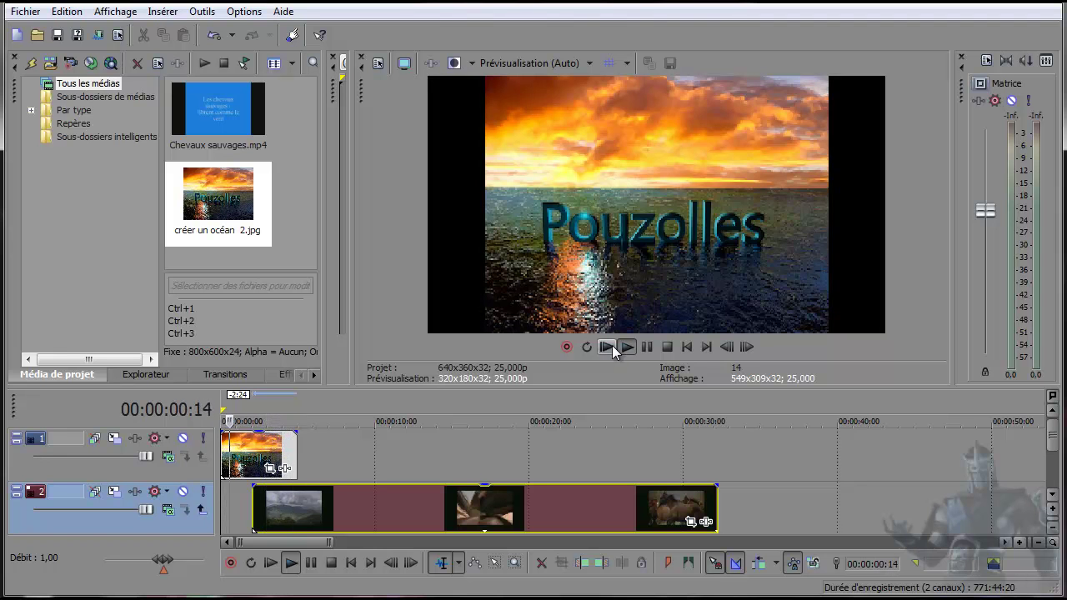
left_click(668, 349)
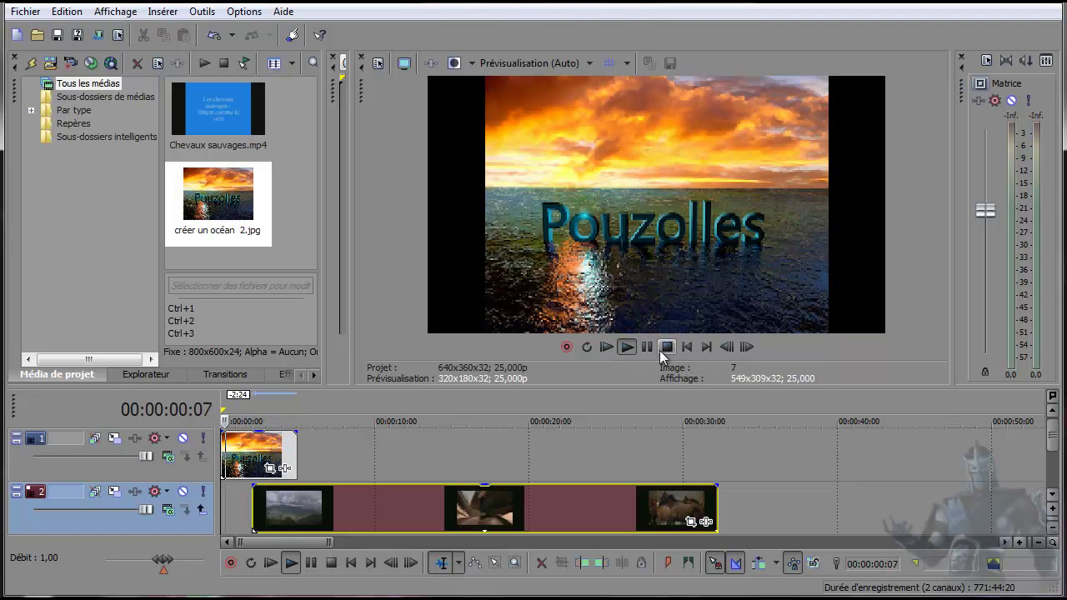
left_click(668, 348)
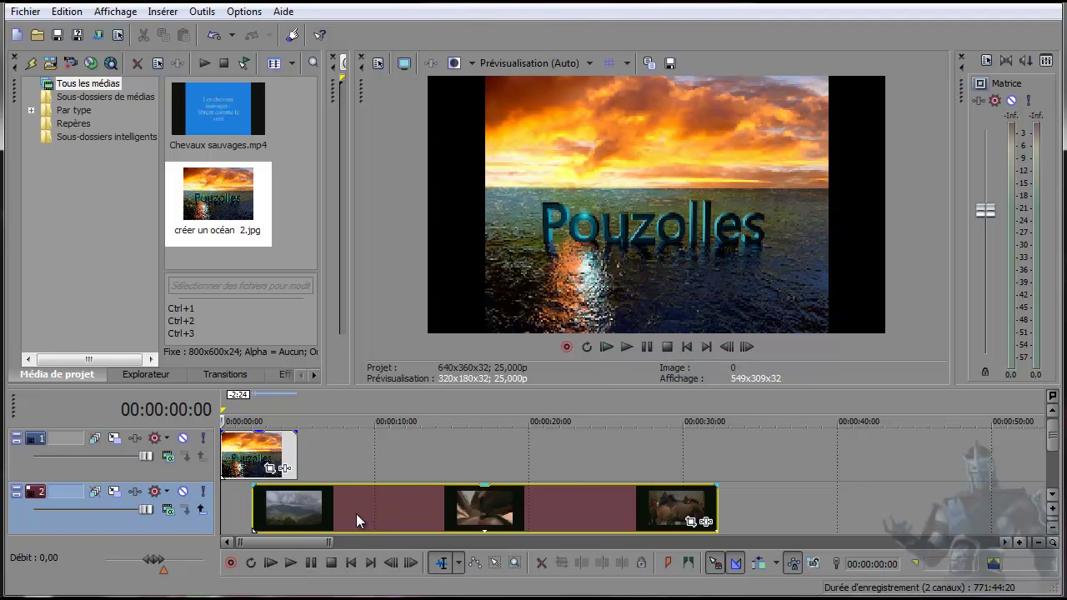
Move the video clip back to track 1, shifted 0:16 later with a 2:08 crossfade over the image, and preview the transition.
left_click_drag(351, 515, 368, 465)
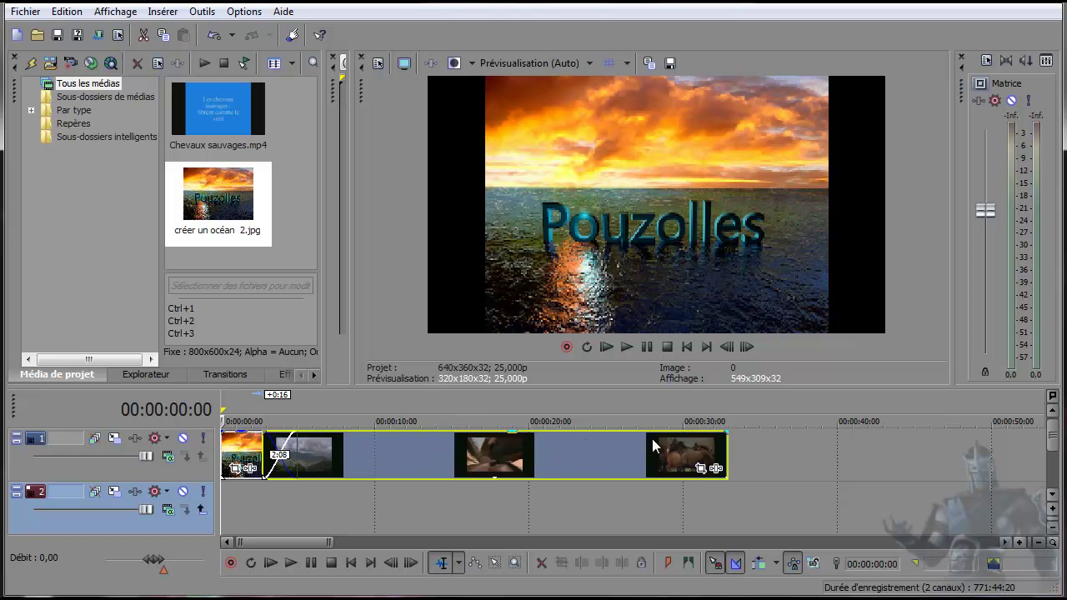
left_click(625, 347)
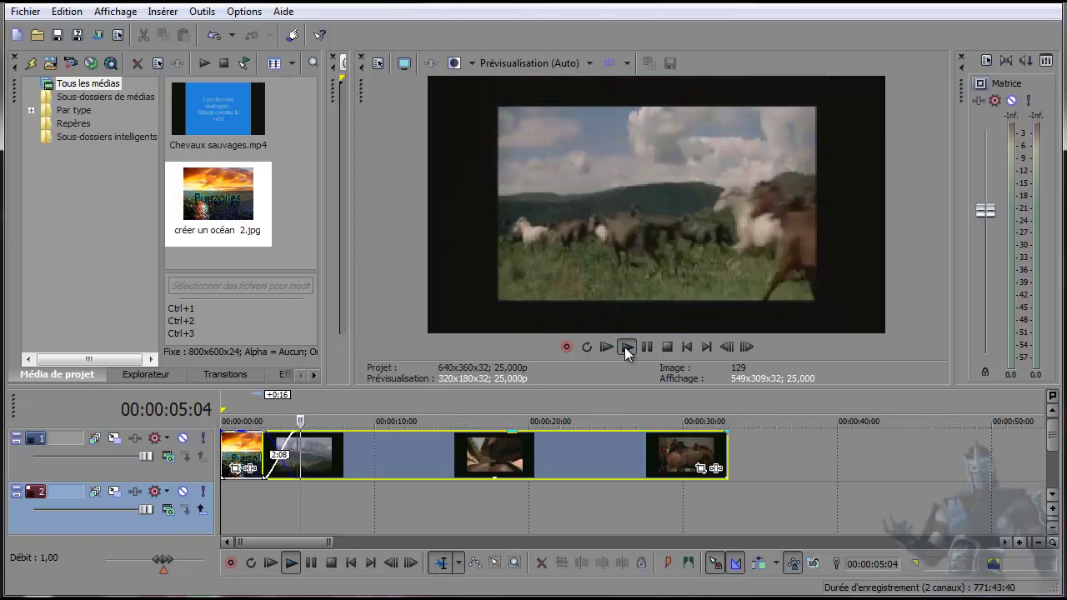
left_click(648, 347)
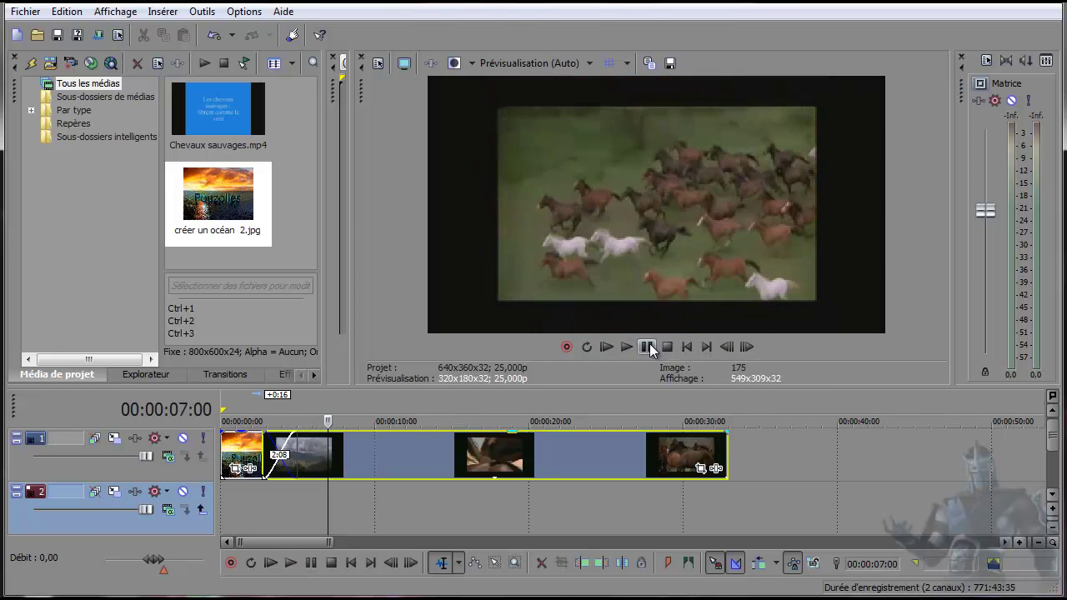